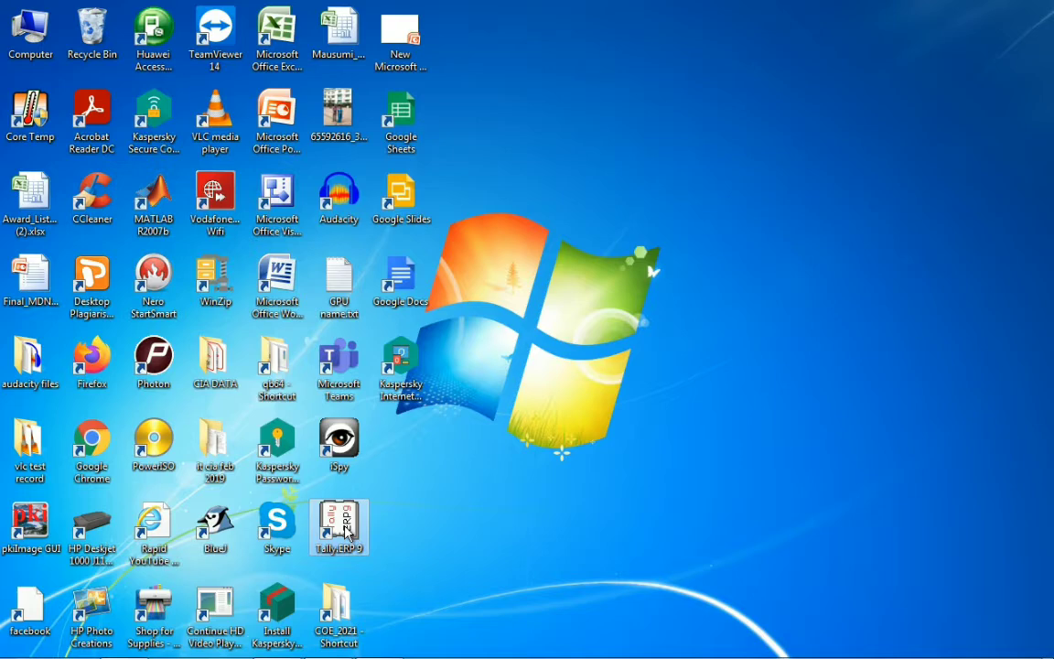
Step: Launch Tally.ERP 9 and start working in Educational Mode
{"action": "double_click", "coordinate": [345, 530]}
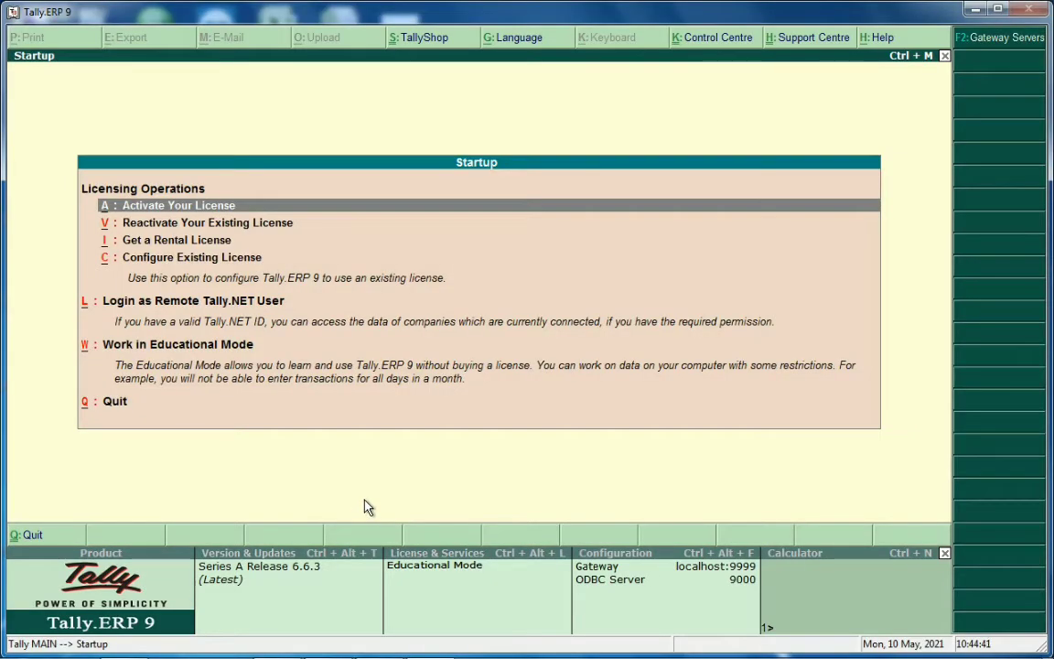
{"action": "key", "text": "Down"}
{"action": "key", "text": "Down"}
{"action": "key", "text": "Down"}
{"action": "key", "text": "Down"}
{"action": "key", "text": "Down"}
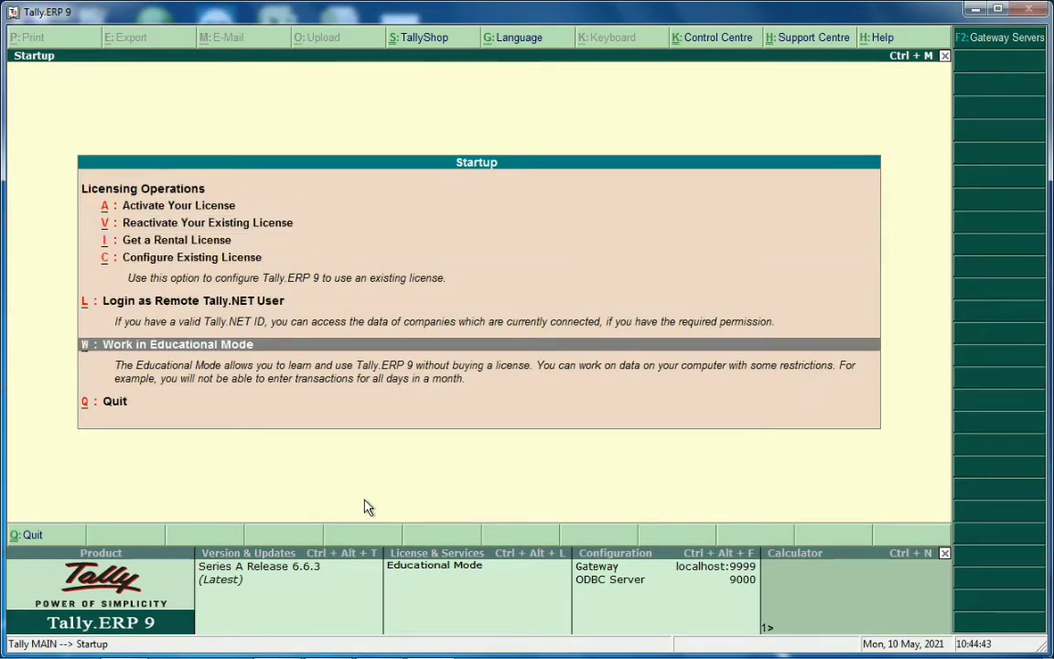
{"action": "key", "text": "Return"}
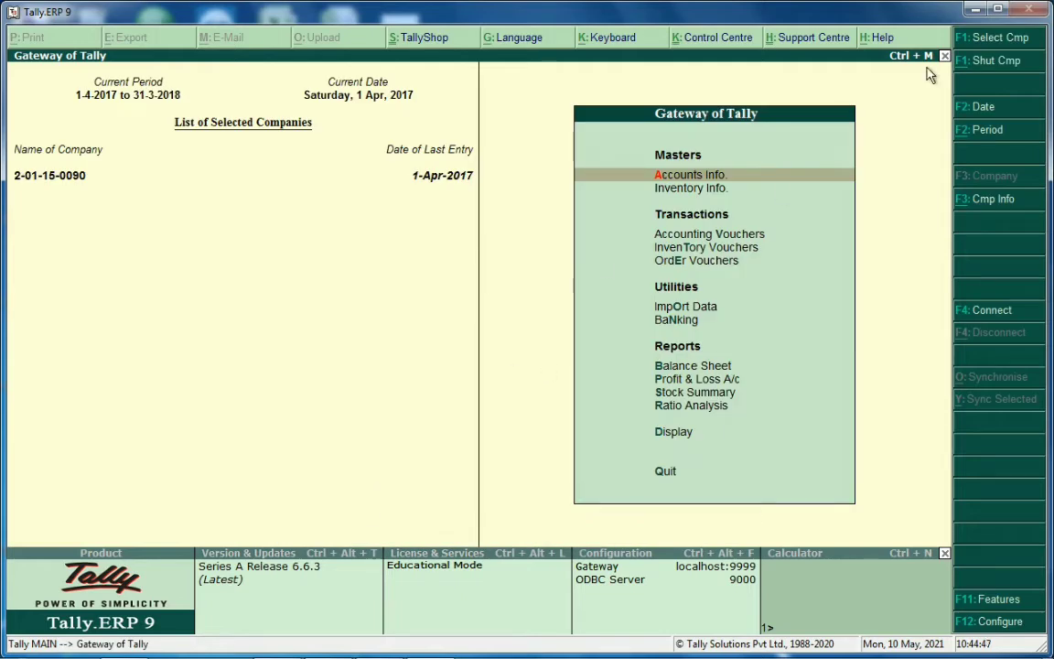
Step: Load the company Tally1_13042021 from the list of companies
{"action": "left_click", "coordinate": [977, 39]}
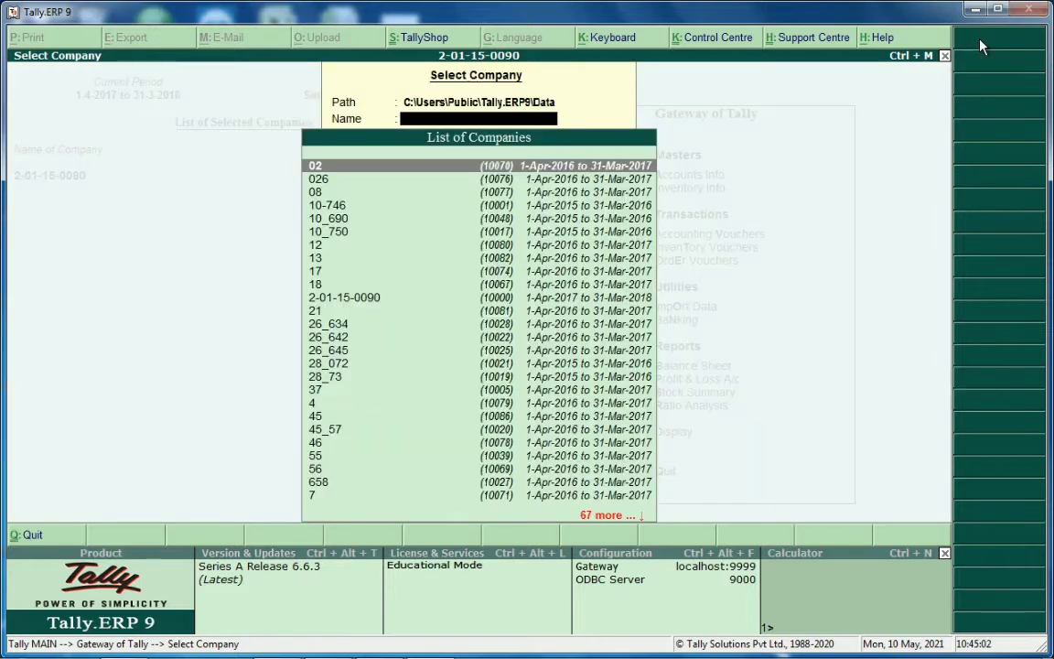
{"action": "key", "text": "Down"}
{"action": "key", "text": "Down"}
{"action": "key", "text": "Down"}
{"action": "key", "text": "Down"}
{"action": "key", "text": "Down"}
{"action": "key", "text": "Down"}
{"action": "key", "text": "Down"}
{"action": "key", "text": "Down"}
{"action": "key", "text": "Down"}
{"action": "key", "text": "Down"}
{"action": "key", "text": "Down"}
{"action": "key", "text": "Down"}
{"action": "key", "text": "Down"}
{"action": "key", "text": "Down"}
{"action": "key", "text": "Down"}
{"action": "key", "text": "Down"}
{"action": "key", "text": "Down"}
{"action": "key", "text": "Down"}
{"action": "key", "text": "Down"}
{"action": "key", "text": "Down"}
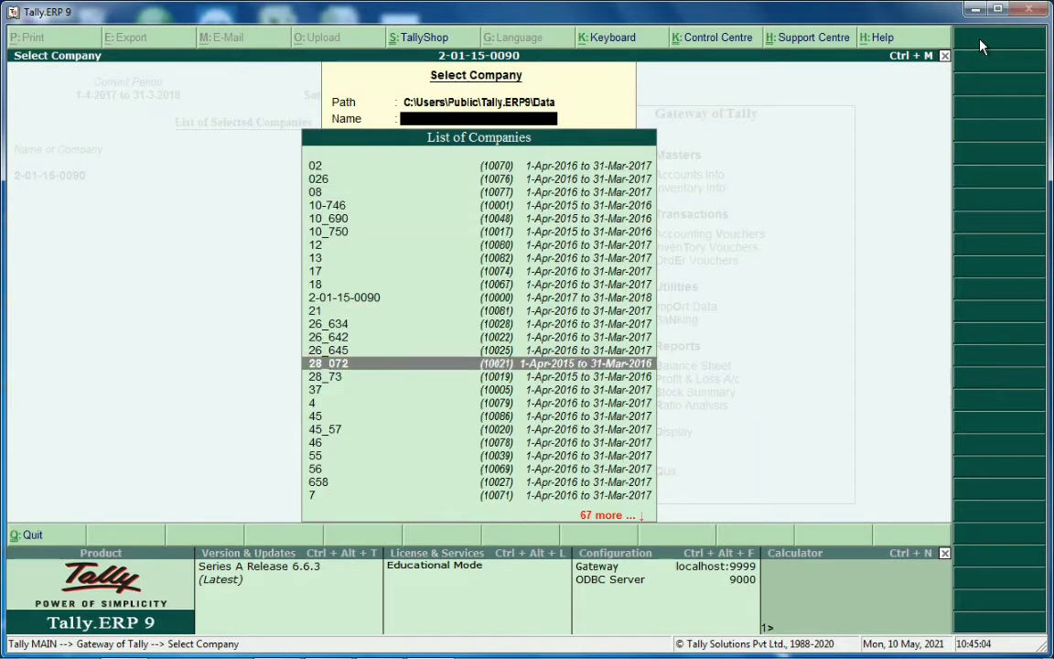
{"action": "key", "text": "Down"}
{"action": "key", "text": "Down"}
{"action": "key", "text": "Down"}
{"action": "key", "text": "Down"}
{"action": "key", "text": "Down"}
{"action": "key", "text": "Down"}
{"action": "key", "text": "Down"}
{"action": "key", "text": "Down"}
{"action": "key", "text": "Down"}
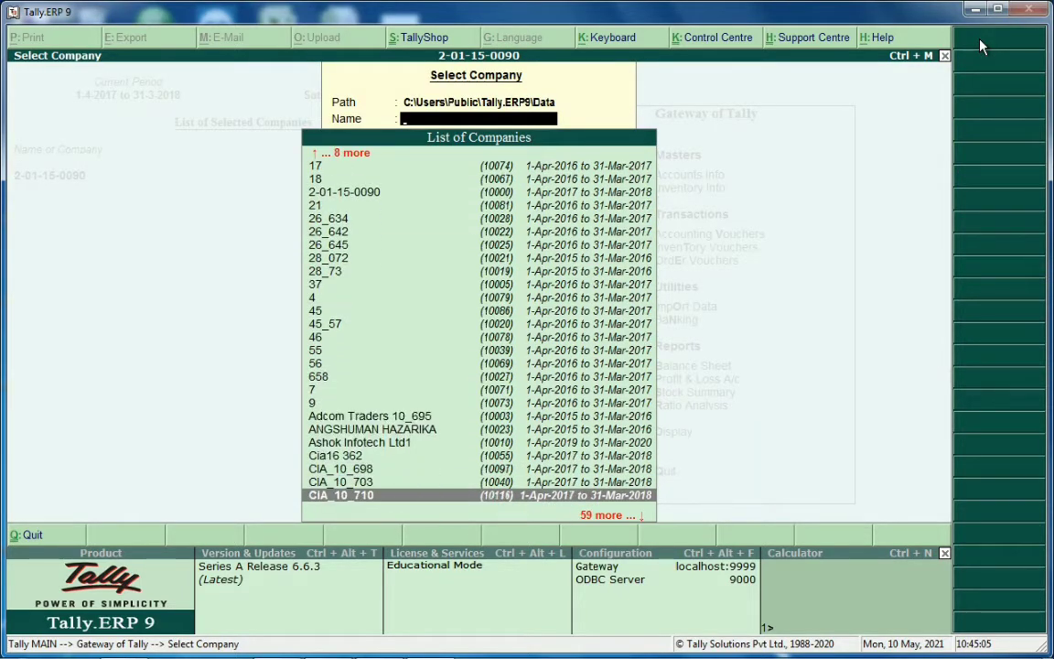
{"action": "key", "text": "Down"}
{"action": "key", "text": "Down"}
{"action": "key", "text": "Down"}
{"action": "key", "text": "Down"}
{"action": "key", "text": "Down"}
{"action": "key", "text": "Down"}
{"action": "key", "text": "Down"}
{"action": "key", "text": "Down"}
{"action": "key", "text": "Down"}
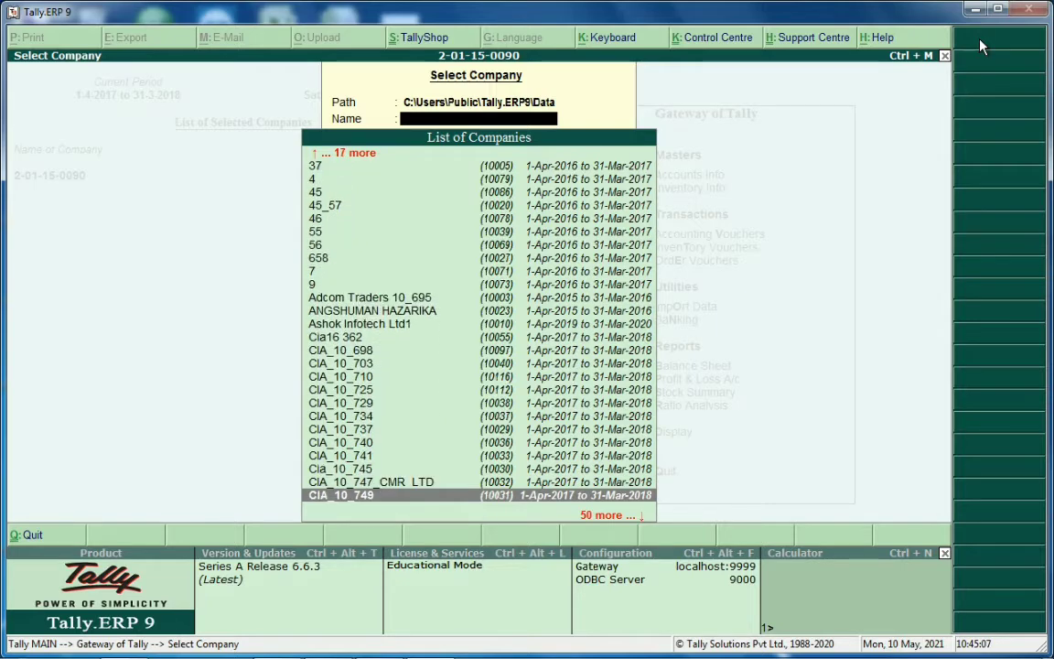
{"action": "key", "text": "Down"}
{"action": "key", "text": "Down"}
{"action": "key", "text": "Down"}
{"action": "key", "text": "Down"}
{"action": "key", "text": "Down"}
{"action": "key", "text": "Down"}
{"action": "key", "text": "Down"}
{"action": "key", "text": "Down"}
{"action": "key", "text": "Down"}
{"action": "key", "text": "Down"}
{"action": "key", "text": "Down"}
{"action": "key", "text": "Down"}
{"action": "key", "text": "Down"}
{"action": "key", "text": "Down"}
{"action": "key", "text": "Down"}
{"action": "key", "text": "Down"}
{"action": "key", "text": "Down"}
{"action": "key", "text": "Down"}
{"action": "key", "text": "Down"}
{"action": "key", "text": "Down"}
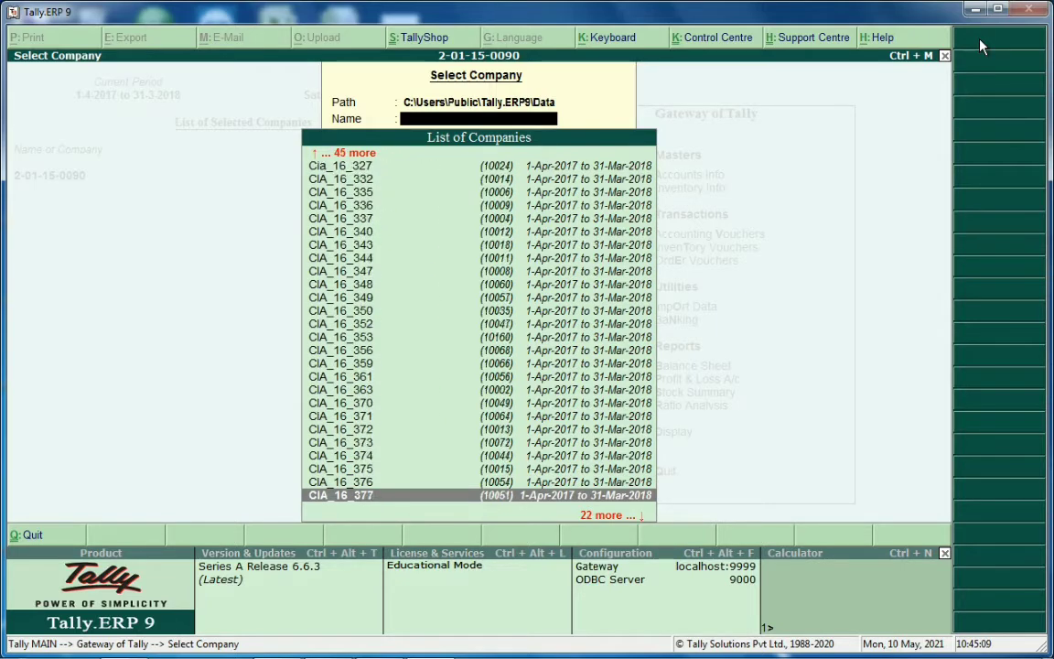
{"action": "key", "text": "Down"}
{"action": "key", "text": "Down"}
{"action": "key", "text": "Down"}
{"action": "key", "text": "Down"}
{"action": "key", "text": "Down"}
{"action": "key", "text": "Down"}
{"action": "key", "text": "Down"}
{"action": "key", "text": "Down"}
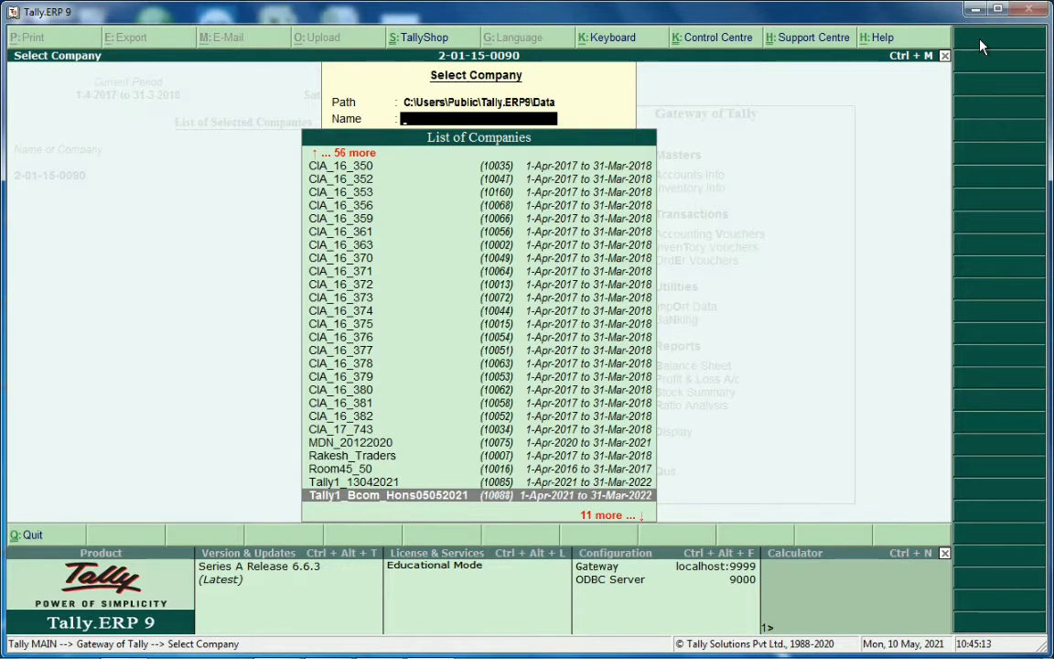
{"action": "key", "text": "Up"}
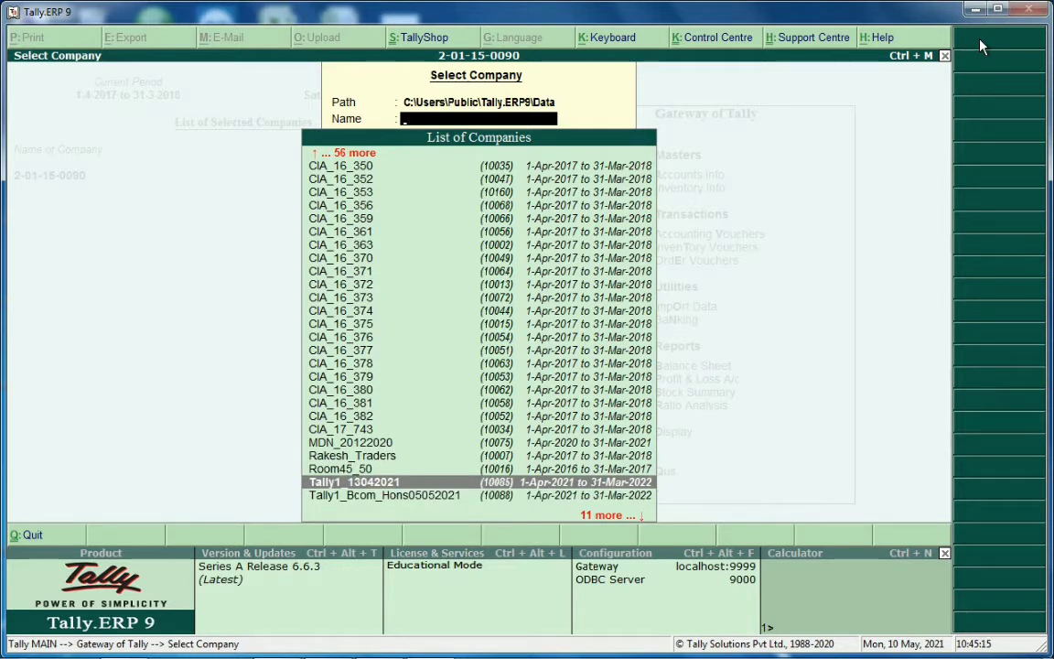
{"action": "key", "text": "Return"}
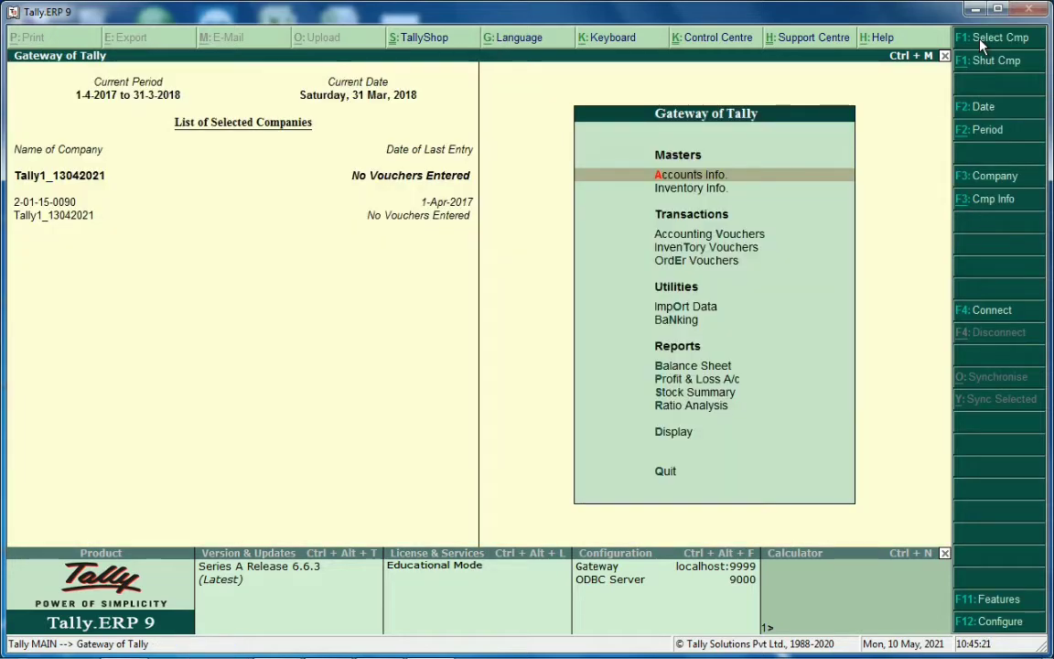
Step: View the list of existing ledgers through the single-ledger Display option, and dismiss the Windows color scheme prompt
{"action": "key", "text": "Return"}
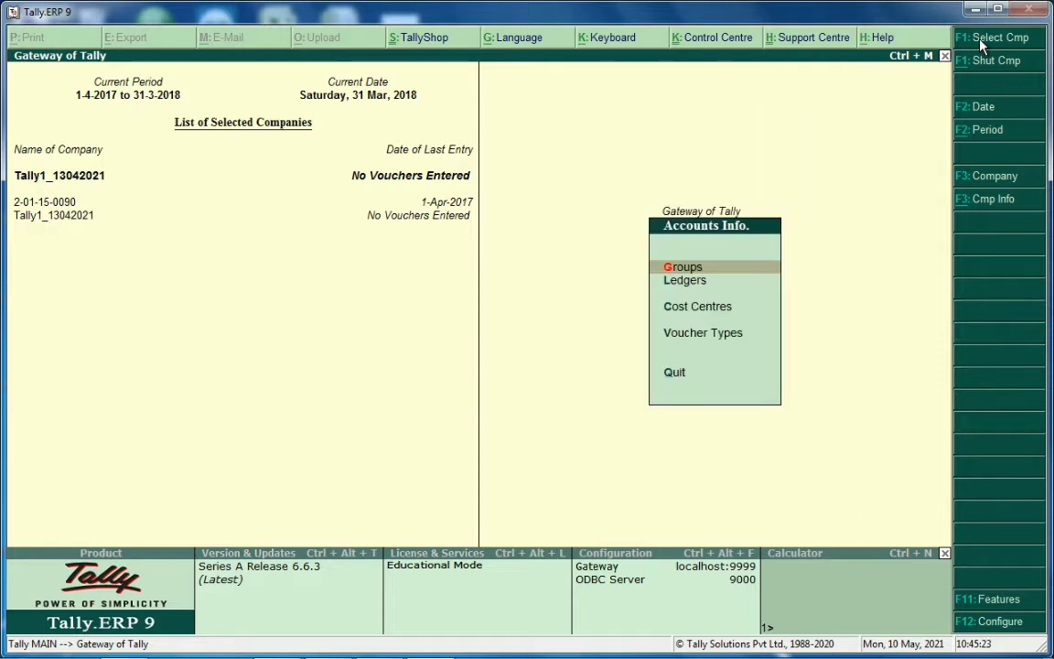
{"action": "key", "text": "Down"}
{"action": "key", "text": "Return"}
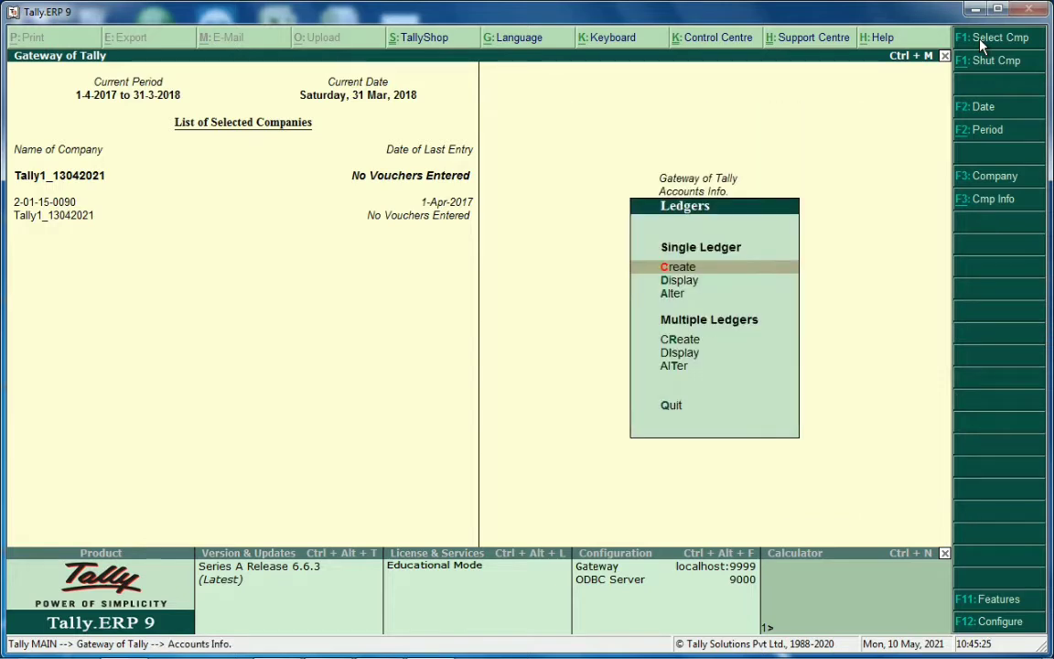
{"action": "key", "text": "Down"}
{"action": "key", "text": "Down"}
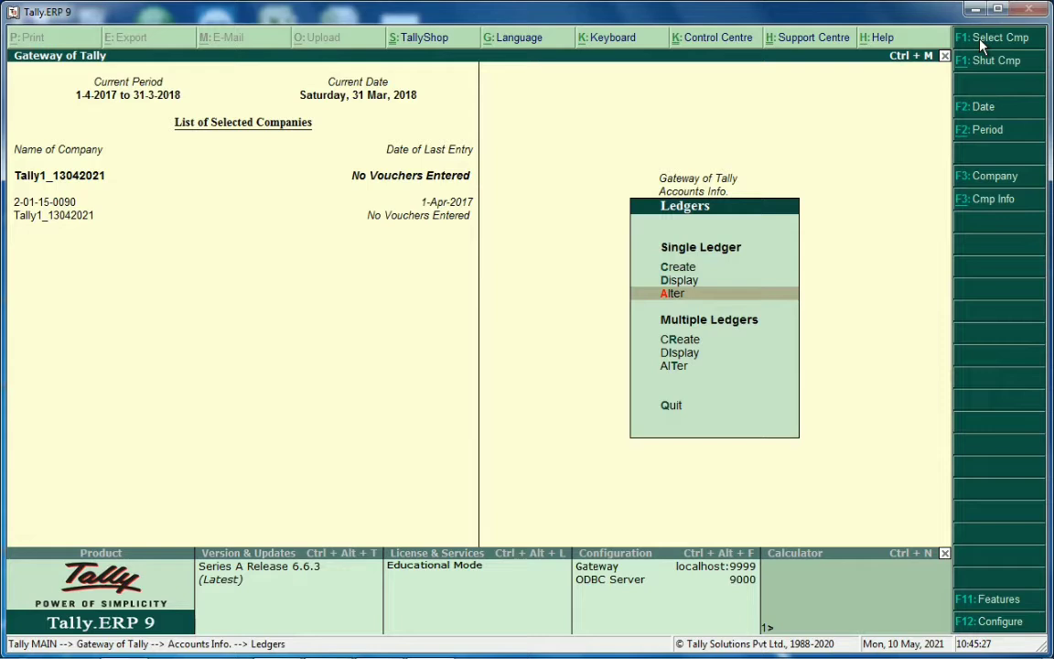
{"action": "key", "text": "Up"}
{"action": "key", "text": "Return"}
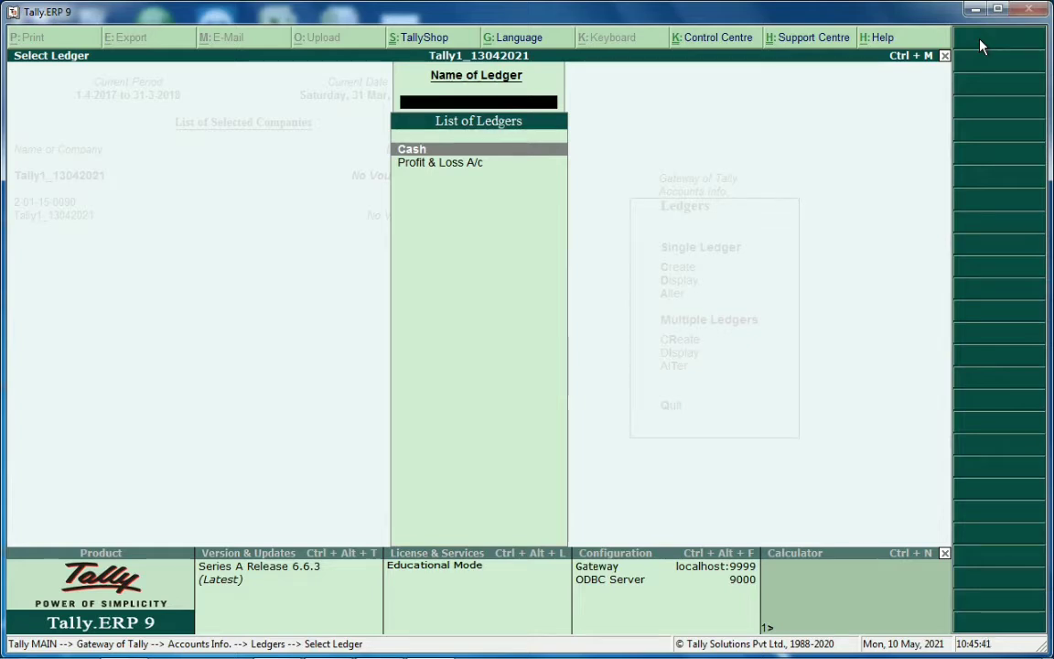
{"action": "key", "text": "Escape"}
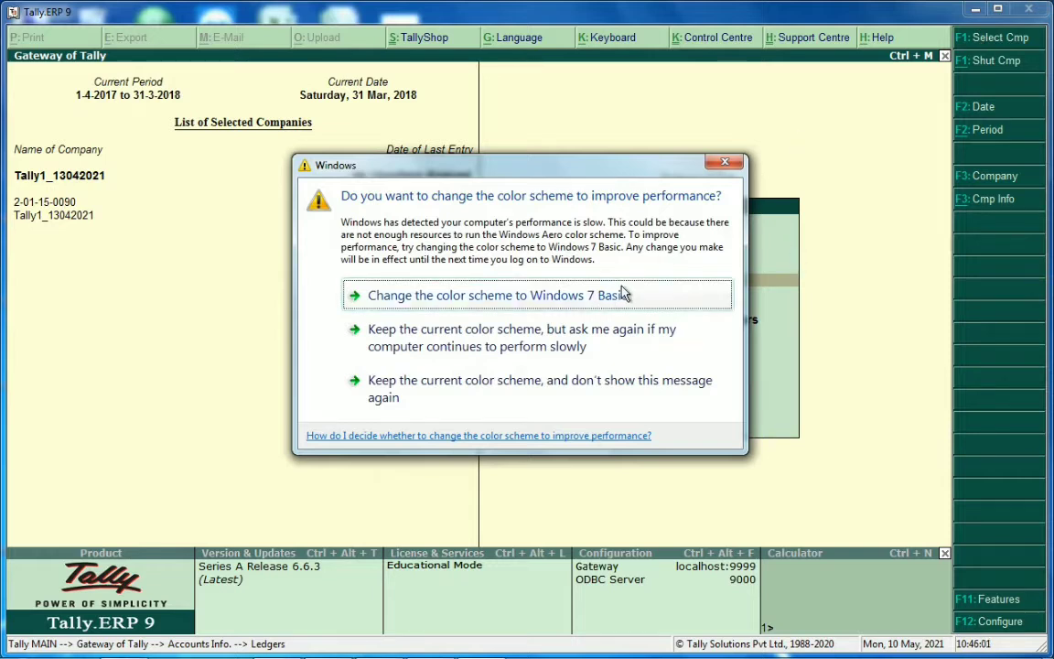
{"action": "left_click", "coordinate": [723, 165]}
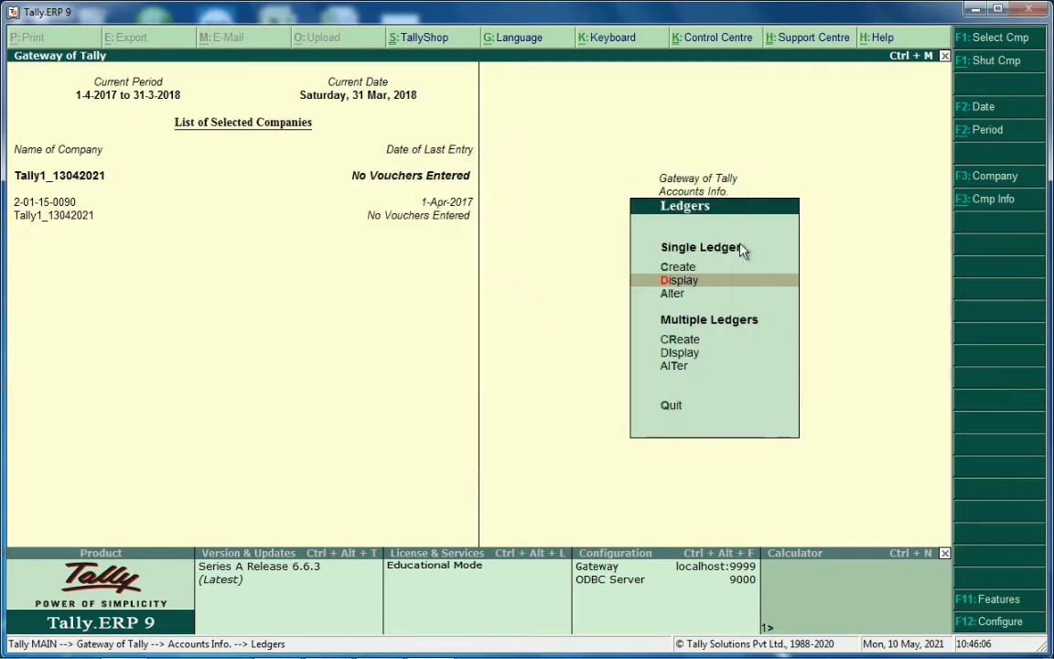
Step: Alter the Cash ledger with an opening balance of 20,000 Dr, keeping it under Cash-in-hand, and accept it
{"action": "key", "text": "Down"}
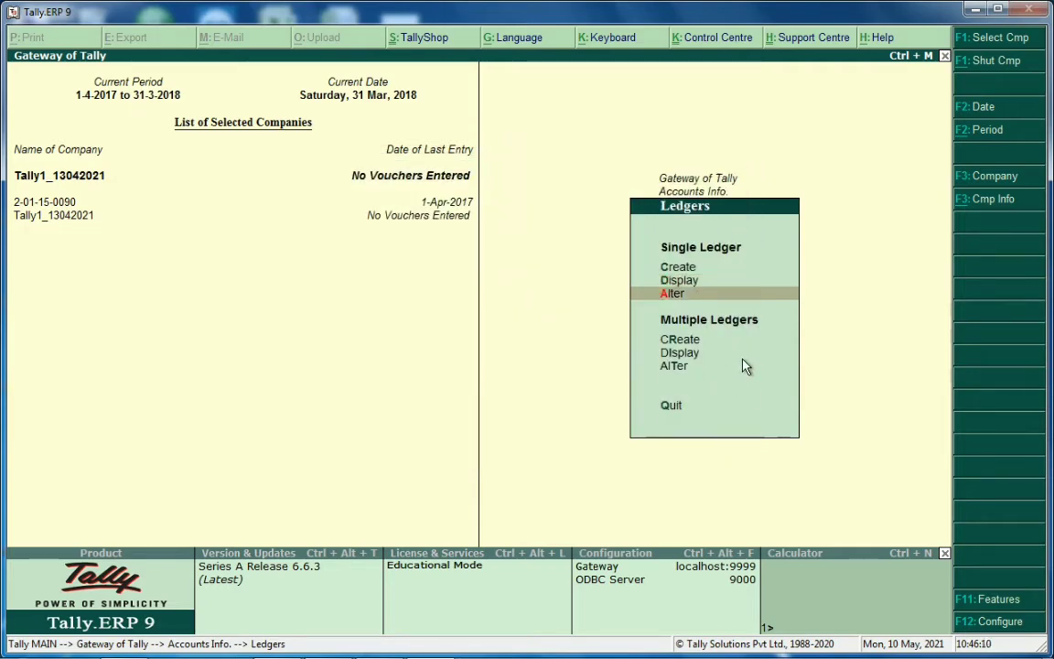
{"action": "key", "text": "Return"}
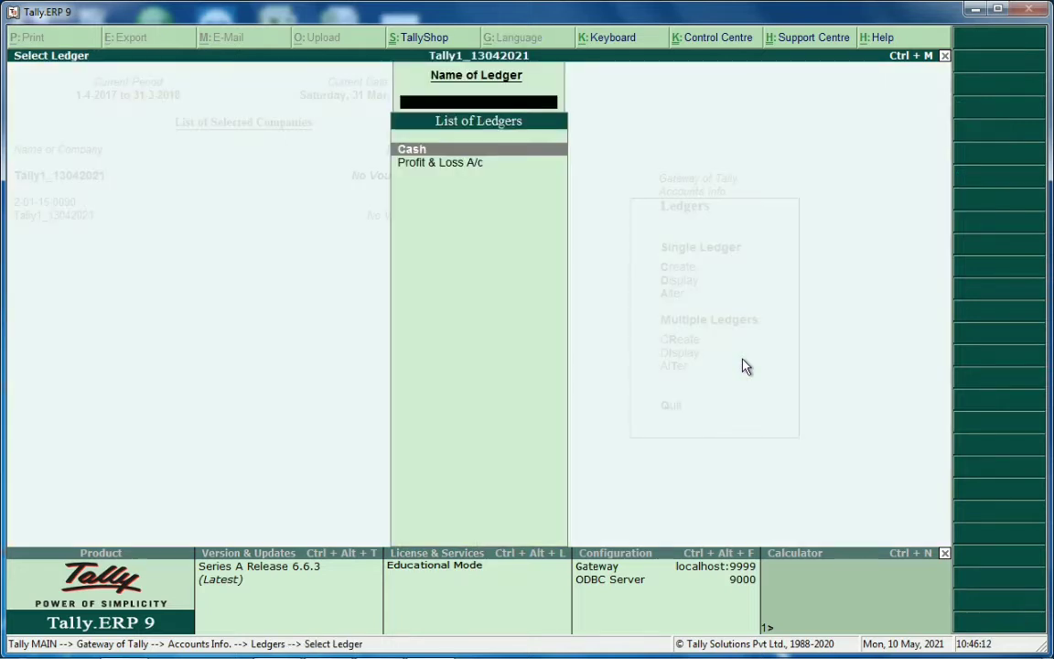
{"action": "key", "text": "Return"}
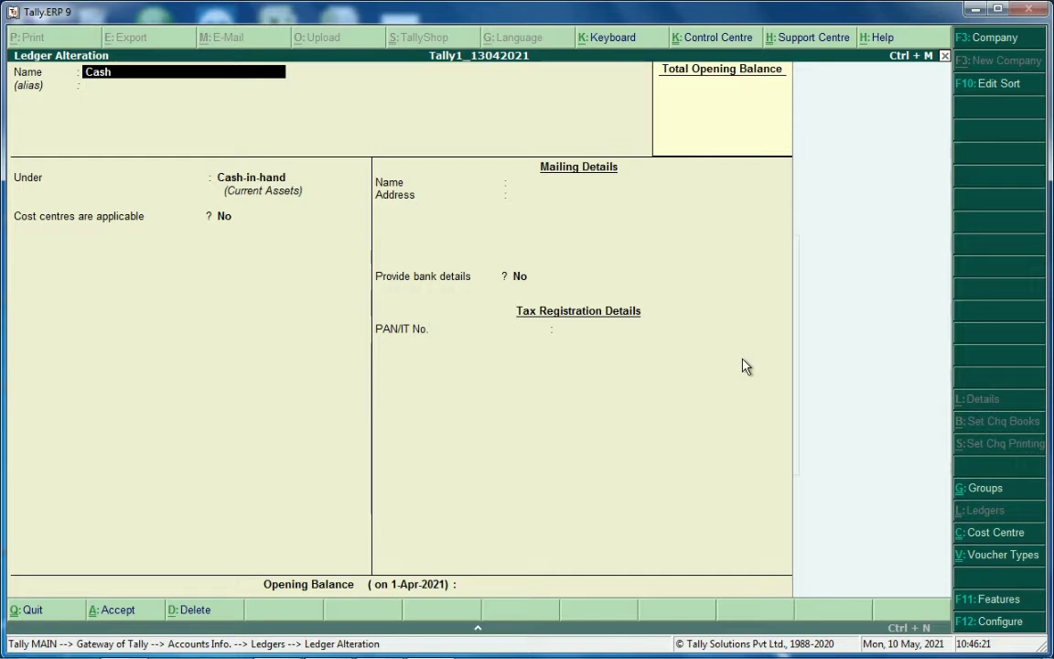
{"action": "key", "text": "Return"}
{"action": "key", "text": "Return"}
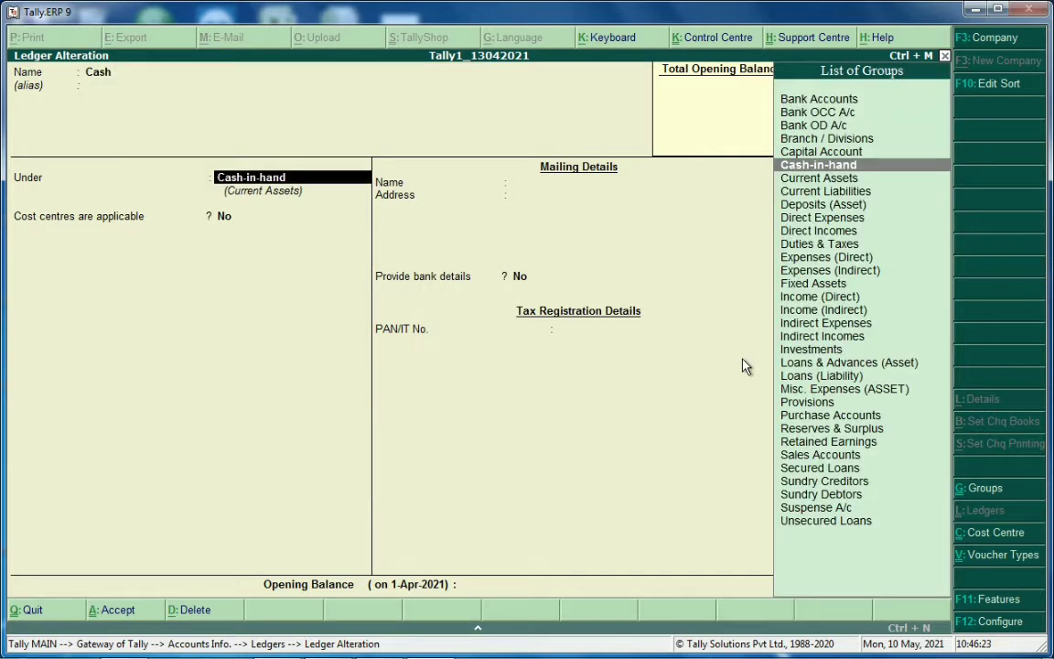
{"action": "key", "text": "Return"}
{"action": "key", "text": "Return"}
{"action": "key", "text": "Return"}
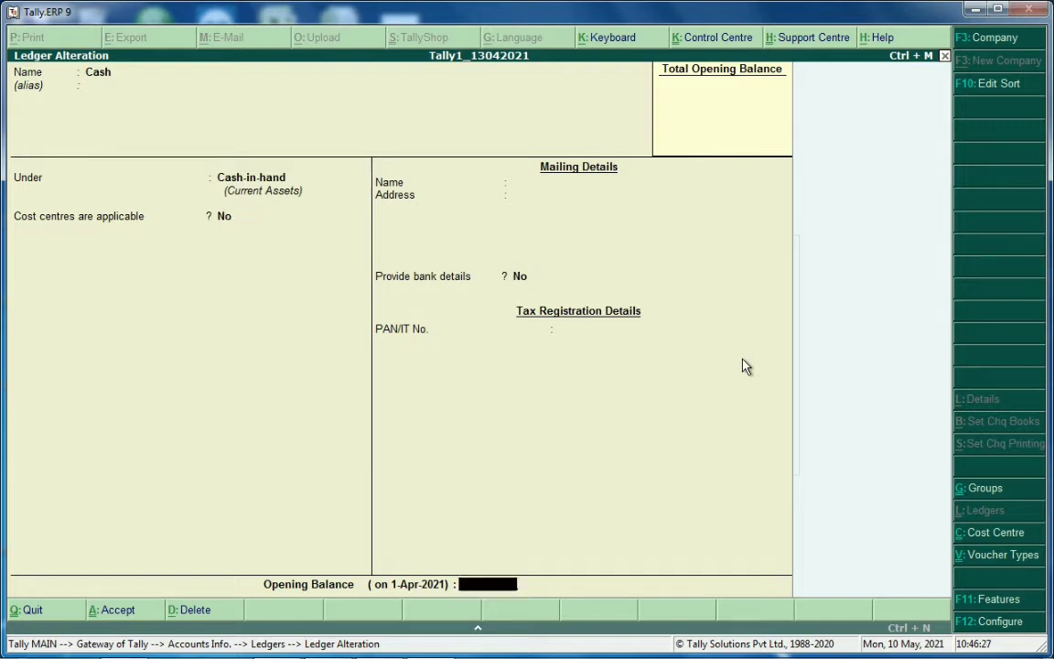
{"action": "type", "text": "20000"}
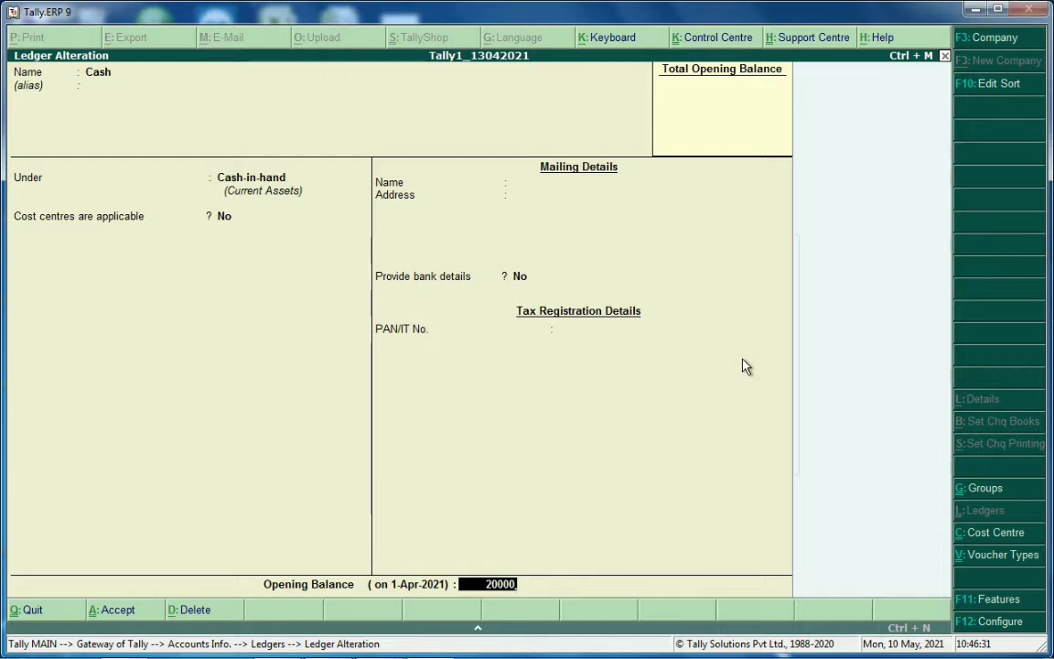
{"action": "key", "text": "Return"}
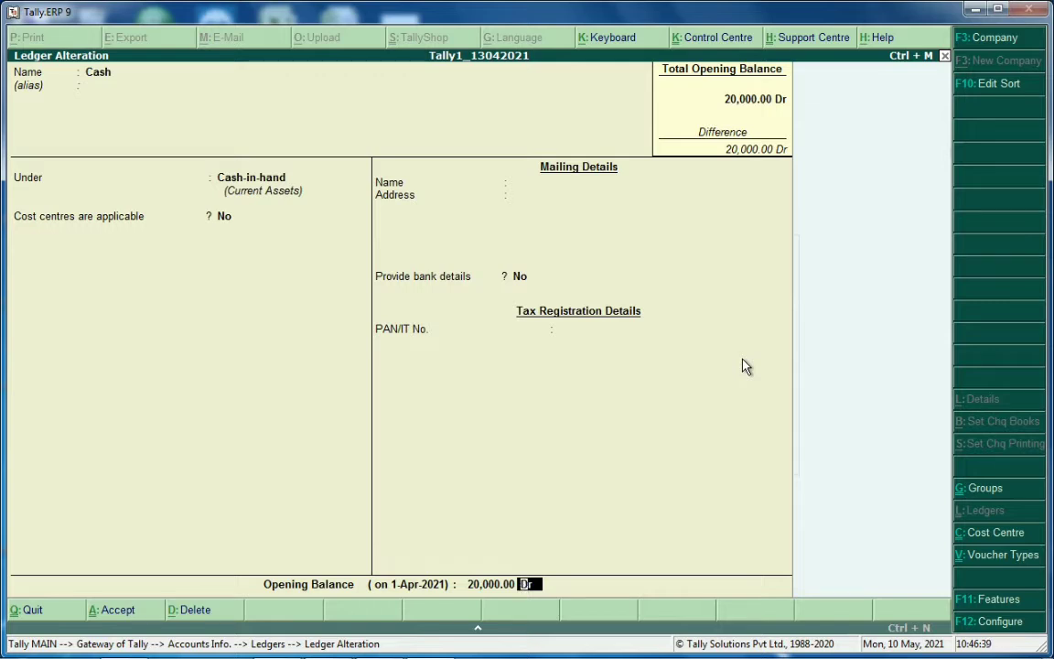
{"action": "key", "text": "Return"}
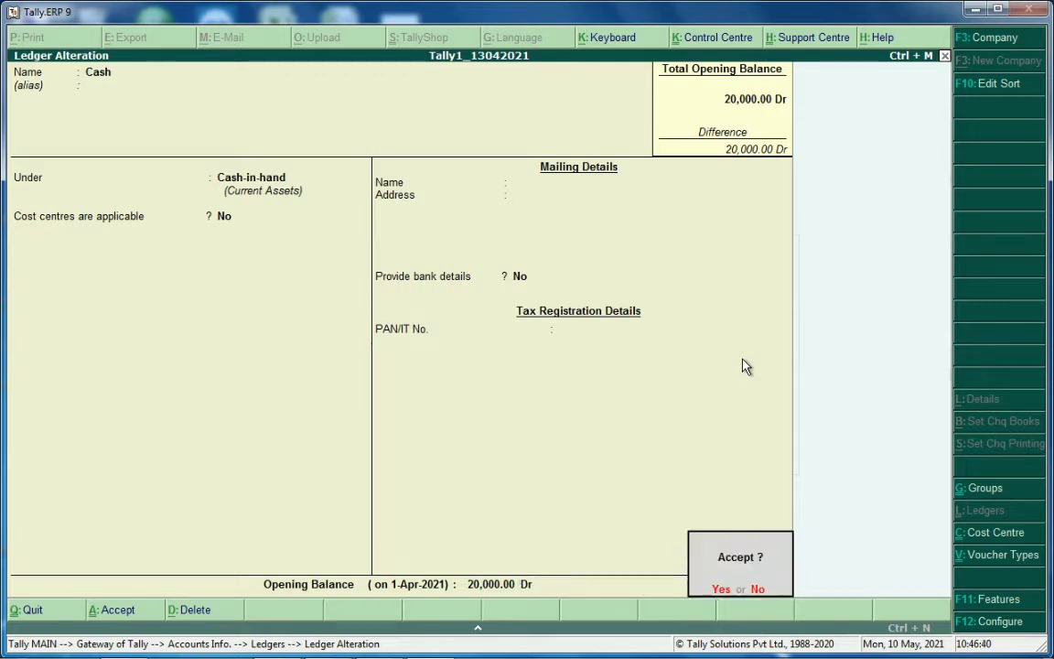
{"action": "key", "text": "Return"}
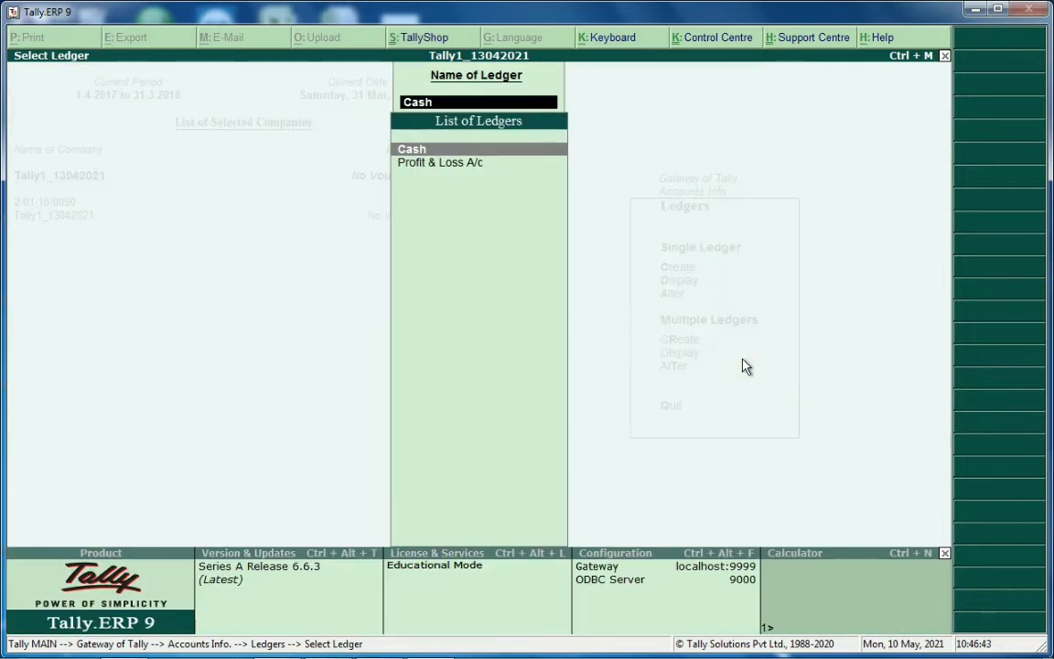
Step: Alter the Profit & Loss A/c ledger with an opening balance of 3,000 Cr and accept it
{"action": "key", "text": "Down"}
{"action": "key", "text": "Return"}
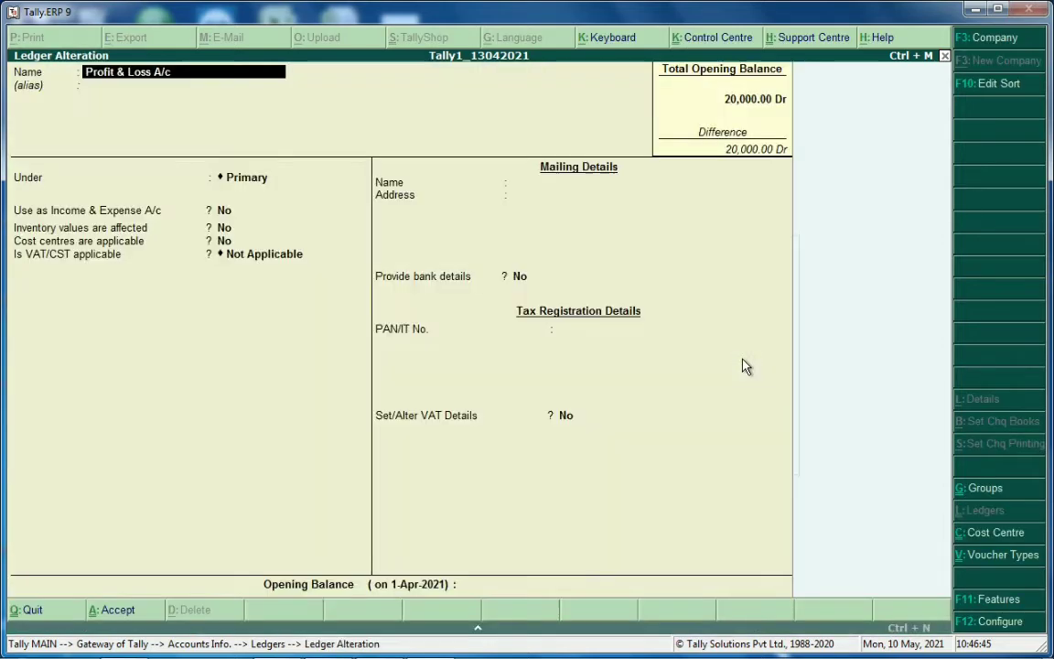
{"action": "key", "text": "Return"}
{"action": "key", "text": "Return"}
{"action": "key", "text": "Return"}
{"action": "key", "text": "Return"}
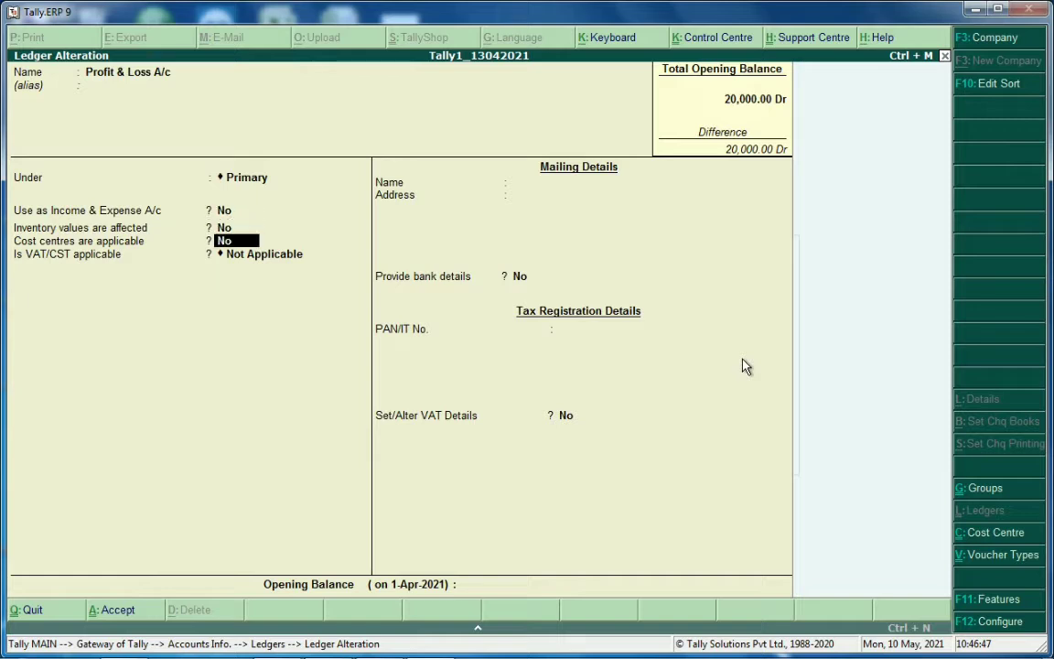
{"action": "key", "text": "Return"}
{"action": "key", "text": "Return"}
{"action": "key", "text": "Return"}
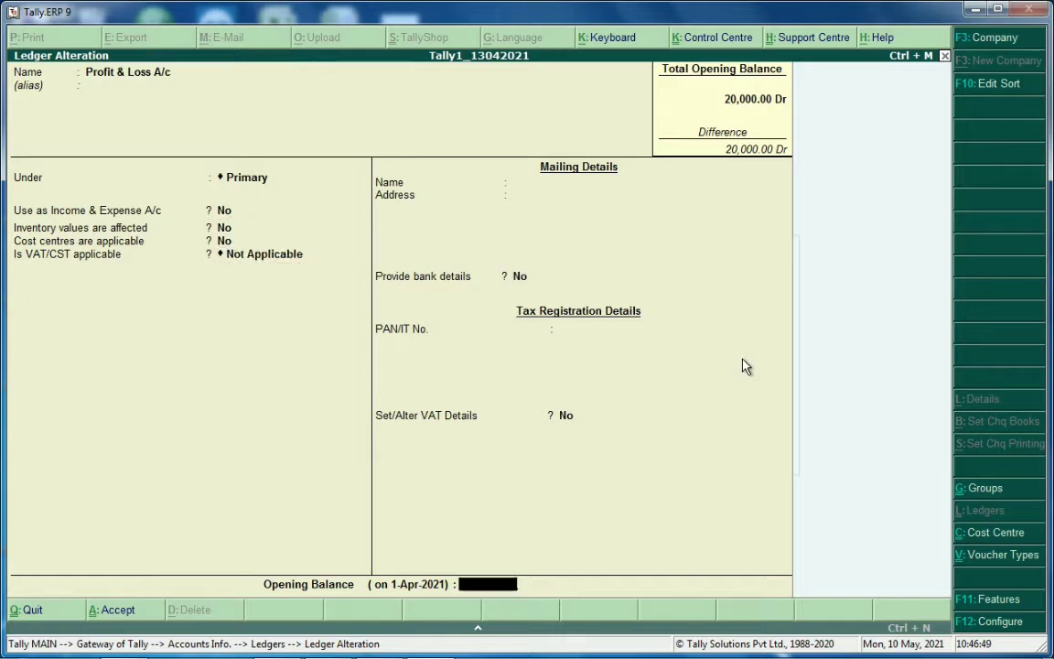
{"action": "type", "text": "3000"}
{"action": "key", "text": "Return"}
{"action": "key", "text": "Return"}
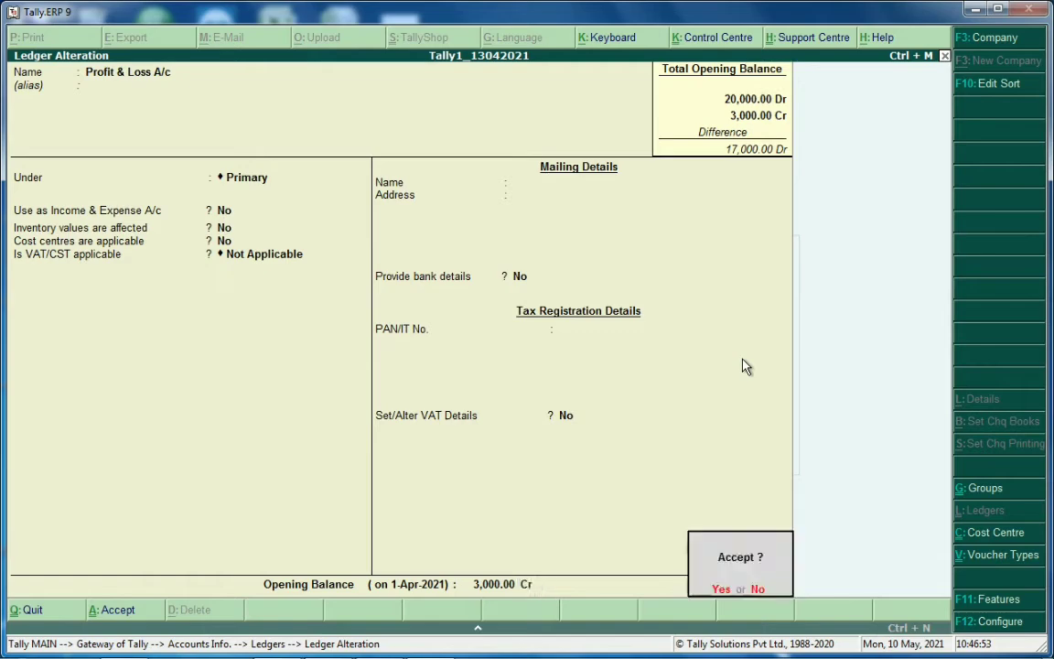
{"action": "key", "text": "Return"}
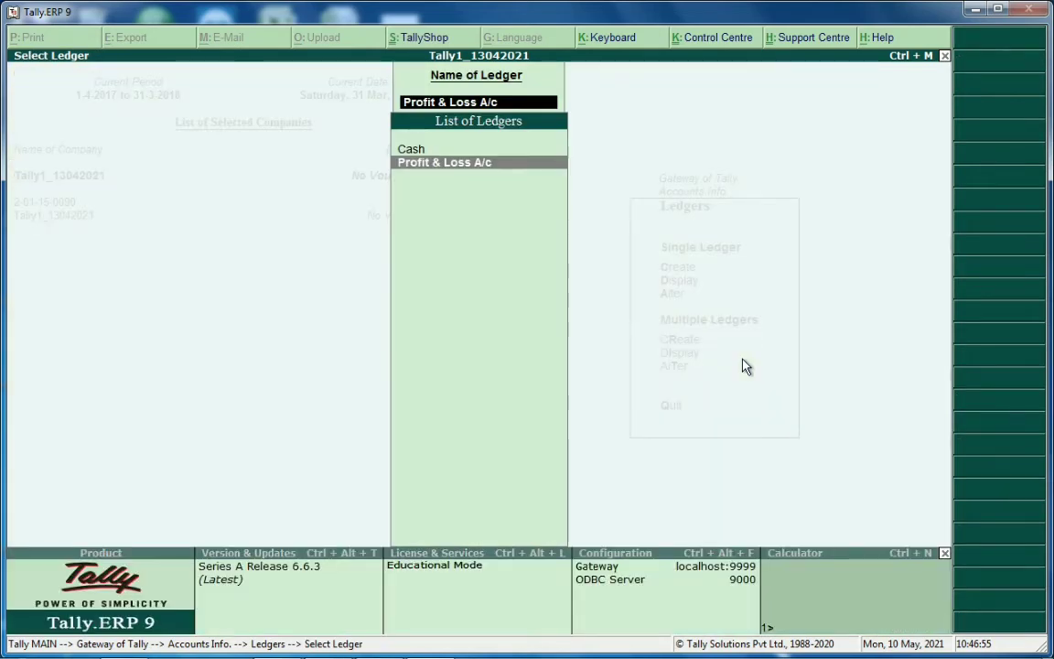
Step: Return from ledger alteration to the Inventory Info. entry of the Gateway of Tally, and dismiss the Windows color scheme prompt
{"action": "key", "text": "Escape"}
{"action": "key", "text": "Escape"}
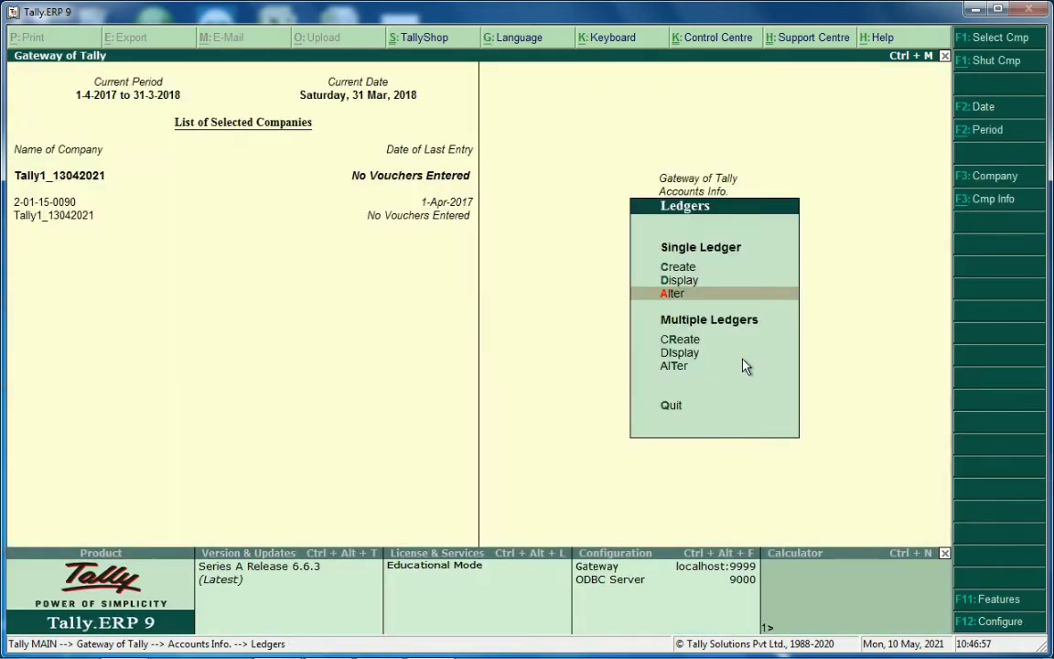
{"action": "key", "text": "Escape"}
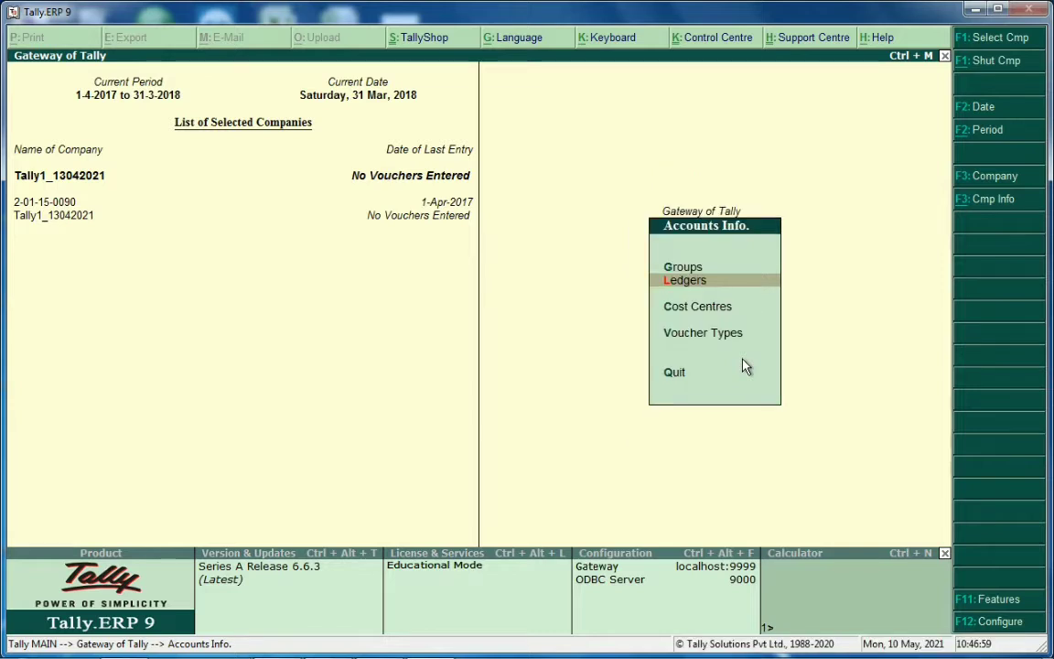
{"action": "key", "text": "Escape"}
{"action": "key", "text": "Down"}
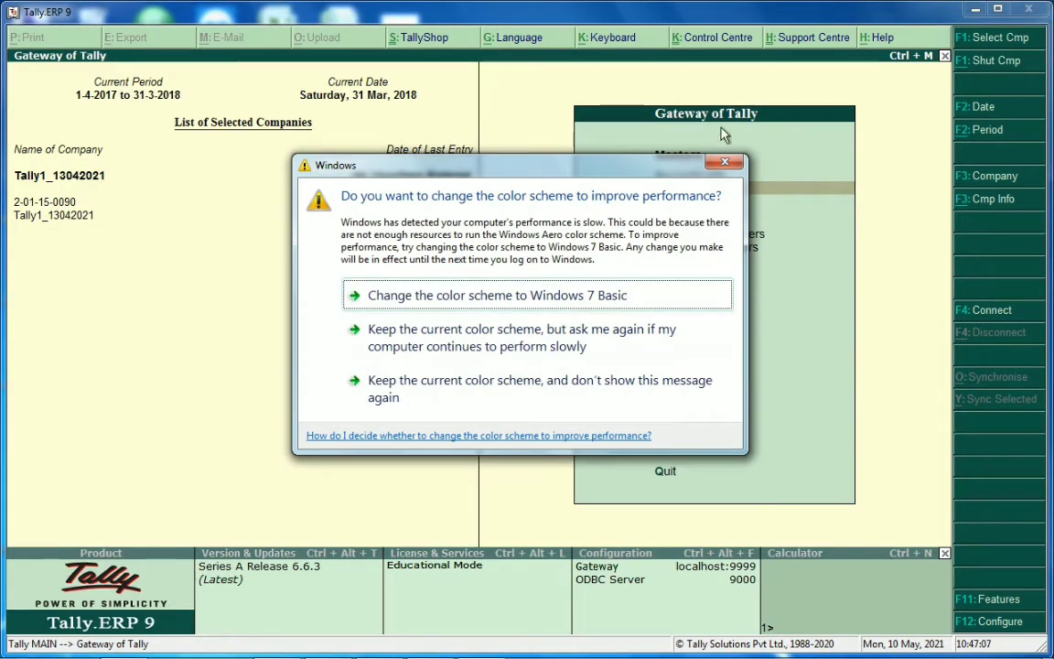
{"action": "left_click", "coordinate": [724, 164]}
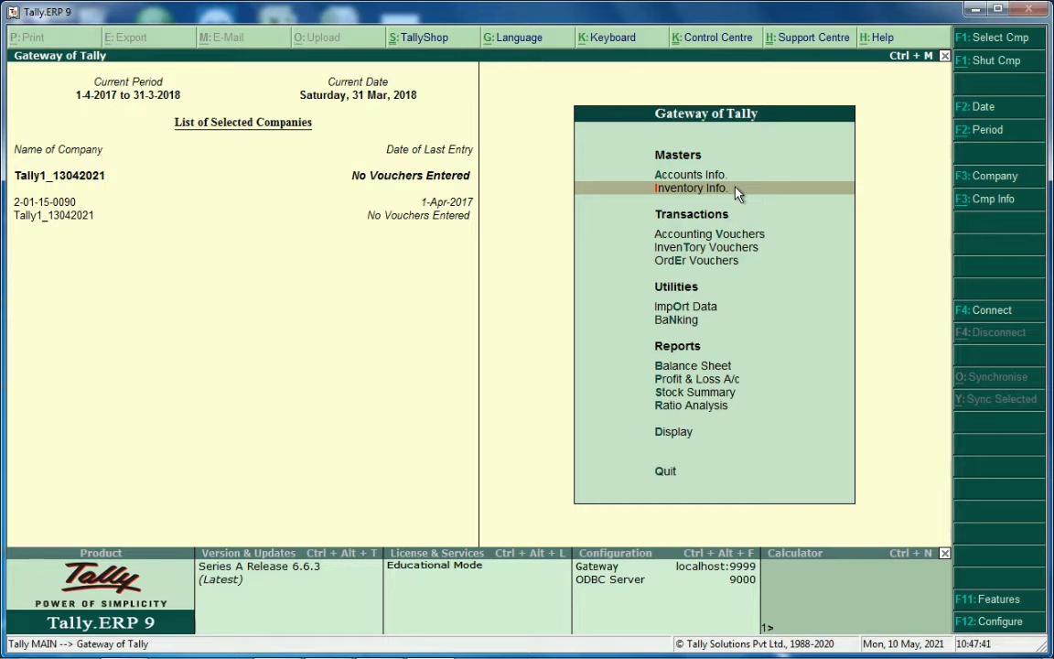
Step: Go into Inventory Info. and open the Accounting Features of the company Tally1_13042021
{"action": "left_click", "coordinate": [738, 189]}
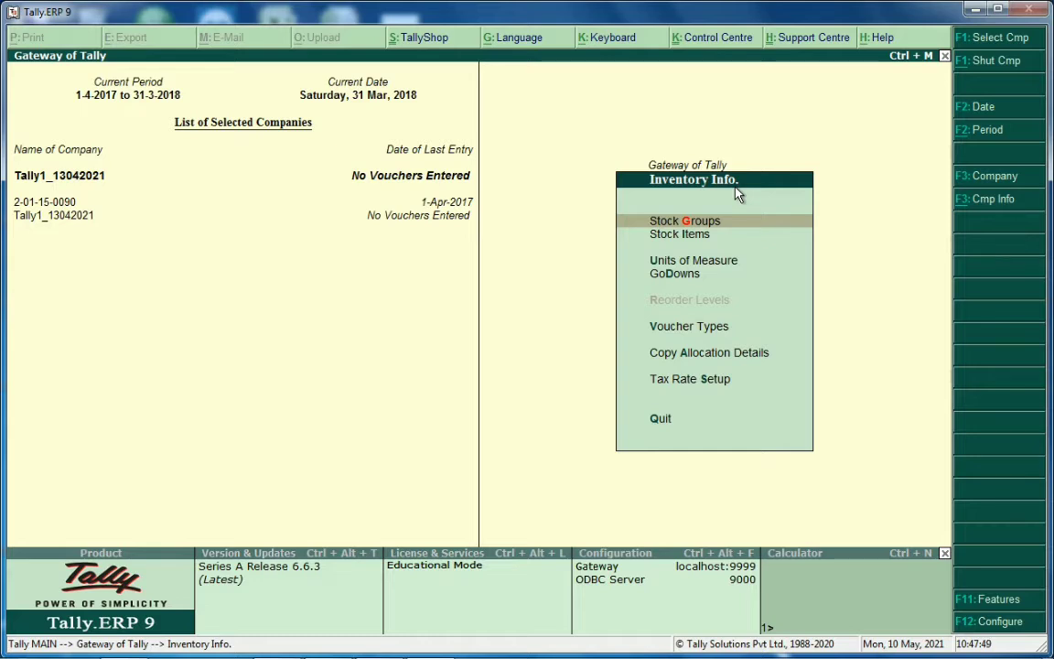
{"action": "key", "text": "Down"}
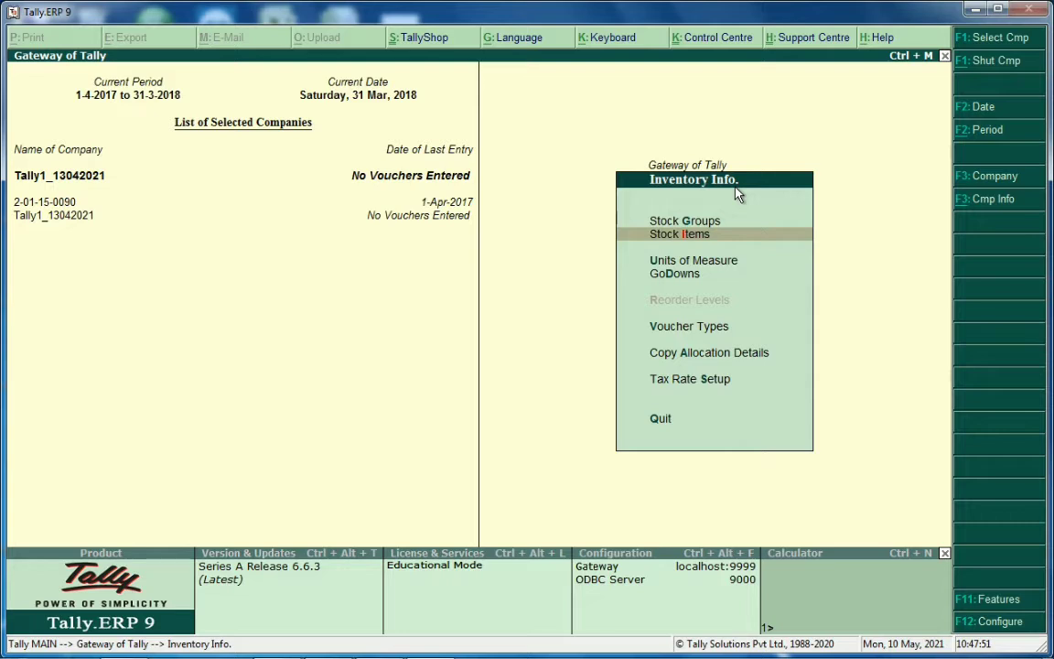
{"action": "left_click", "coordinate": [980, 600]}
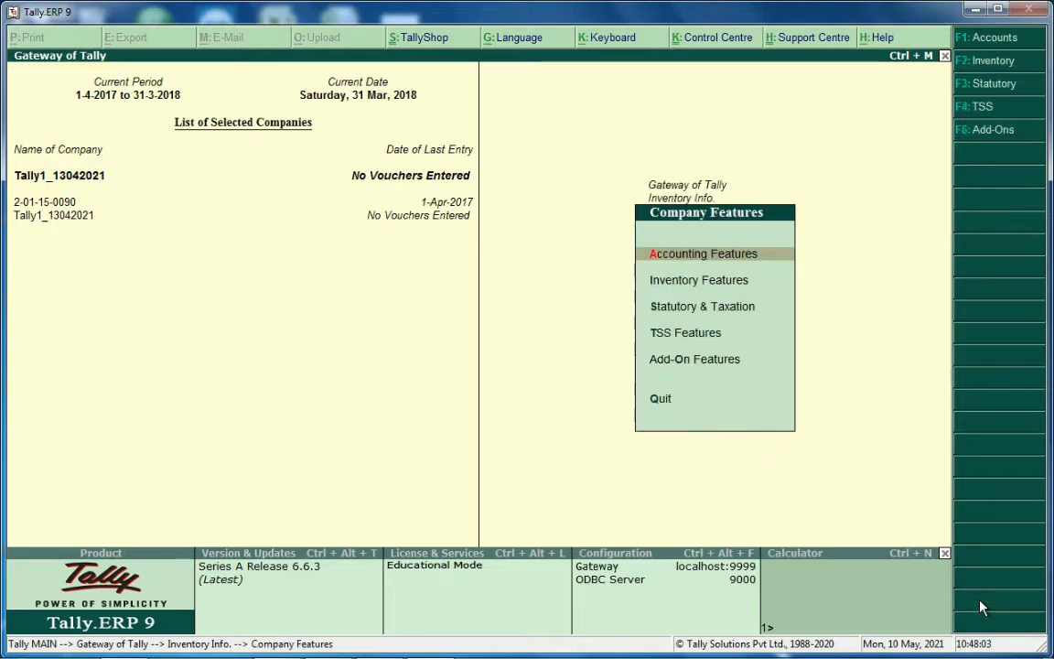
{"action": "key", "text": "Return"}
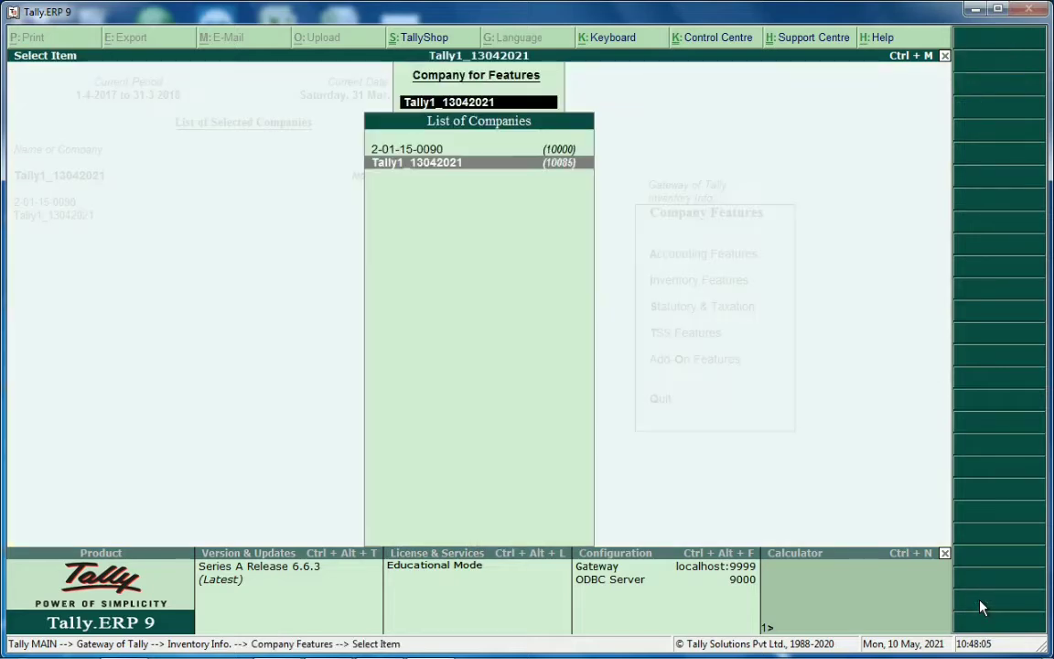
{"action": "key", "text": "Return"}
Step: Keep the general, bill-wise, interest and payroll settings, and set Maintain cost centres to No
{"action": "key", "text": "Return"}
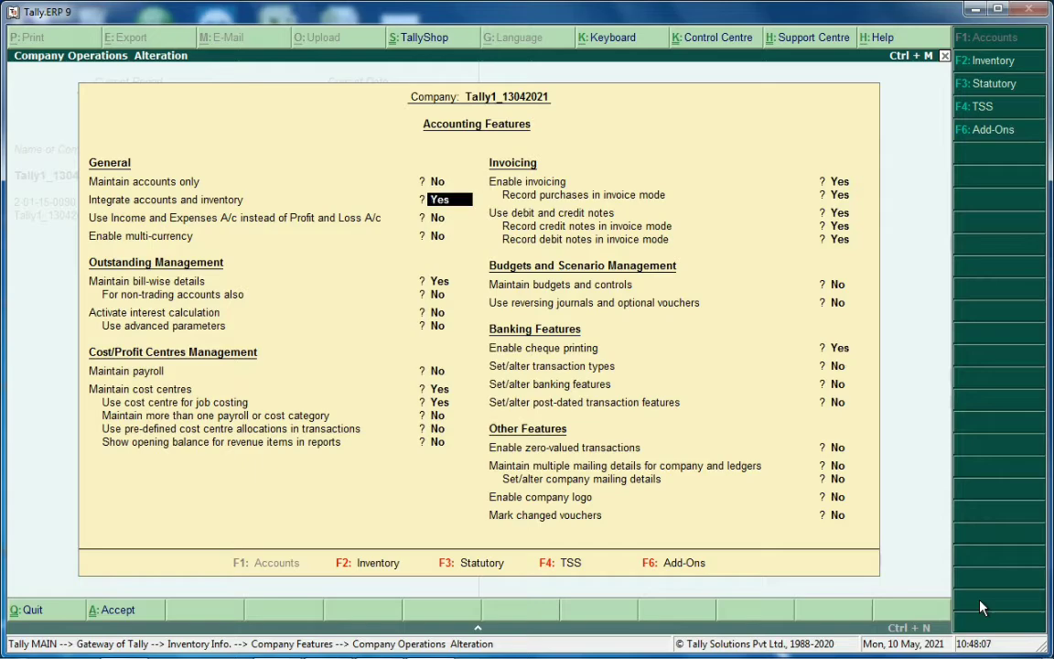
{"action": "key", "text": "Return"}
{"action": "key", "text": "Return"}
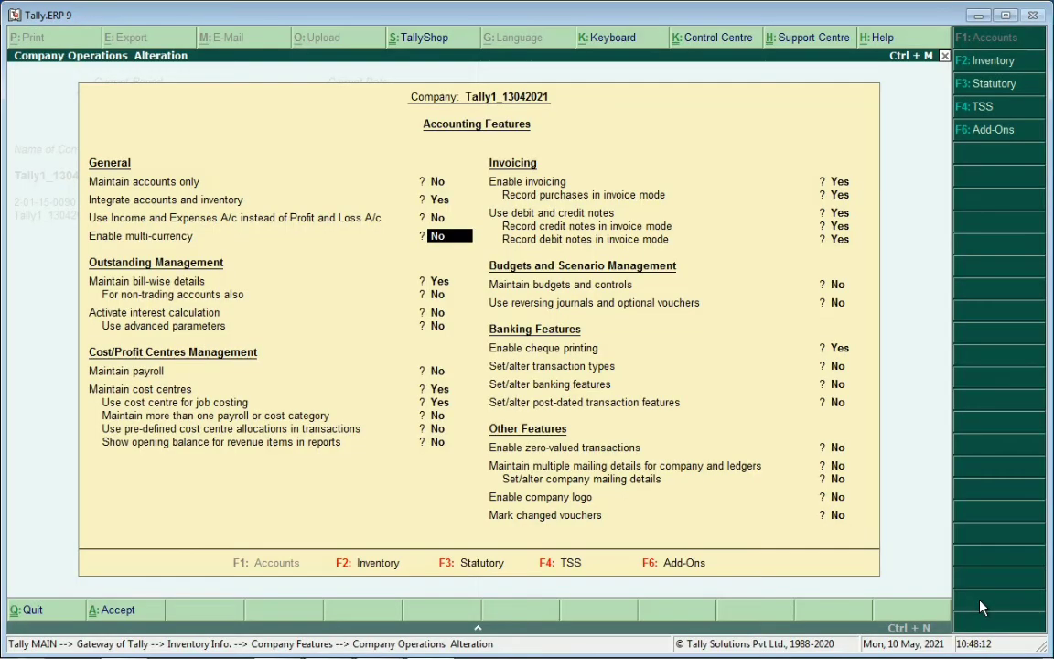
{"action": "key", "text": "Return"}
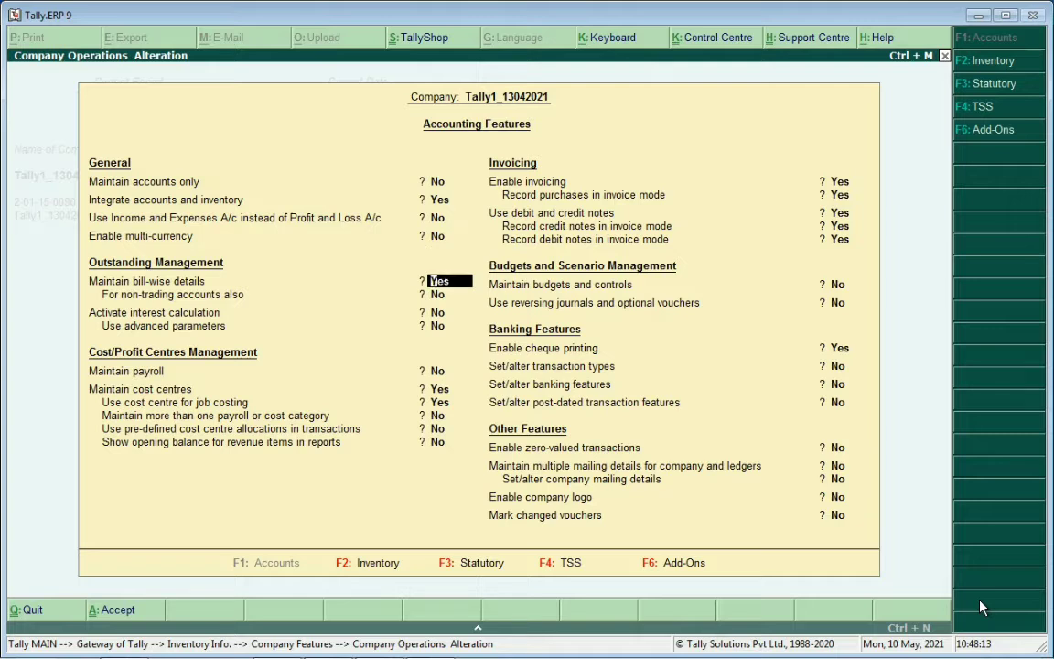
{"action": "key", "text": "Return"}
{"action": "key", "text": "Return"}
{"action": "key", "text": "Return"}
{"action": "key", "text": "Return"}
{"action": "key", "text": "Return"}
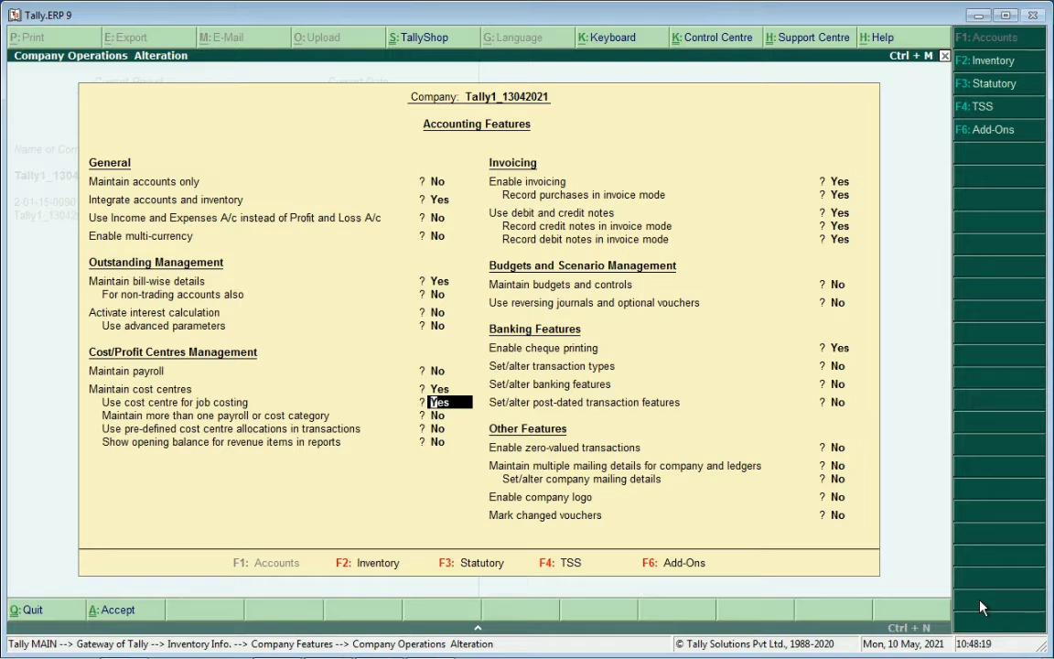
{"action": "key", "text": "Up"}
{"action": "type", "text": "no"}
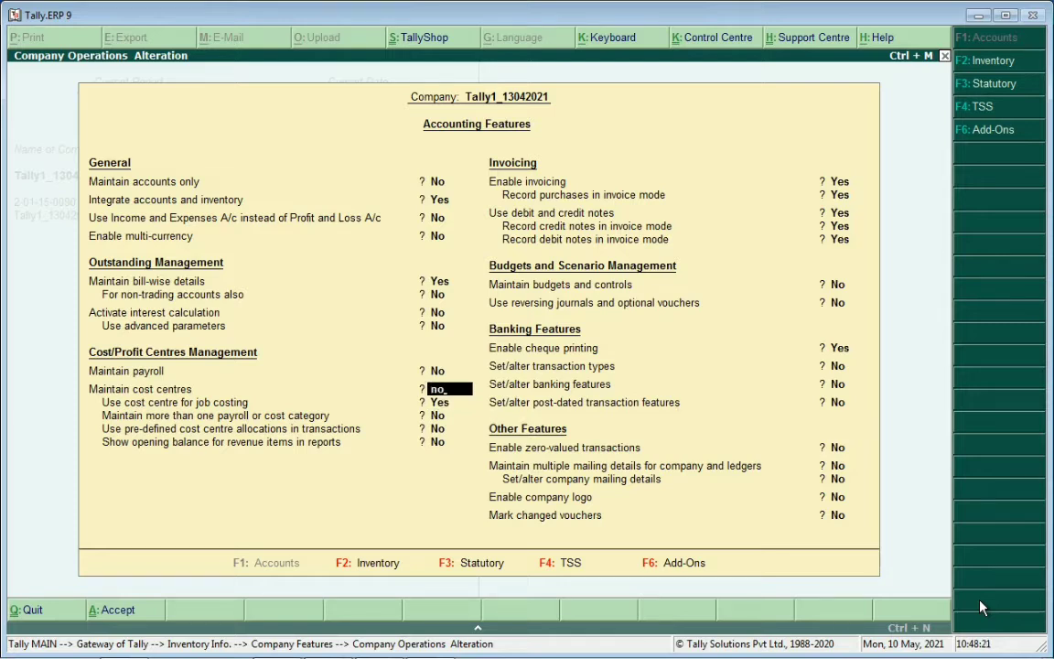
{"action": "key", "text": "Return"}
{"action": "type", "text": "no"}
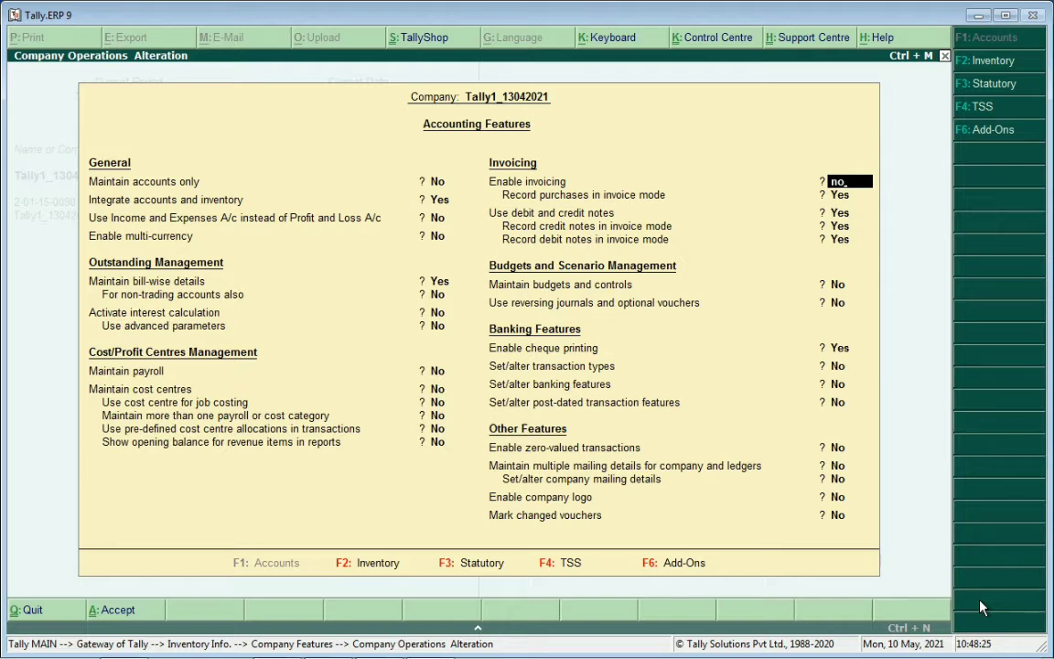
{"action": "key", "text": "Return"}
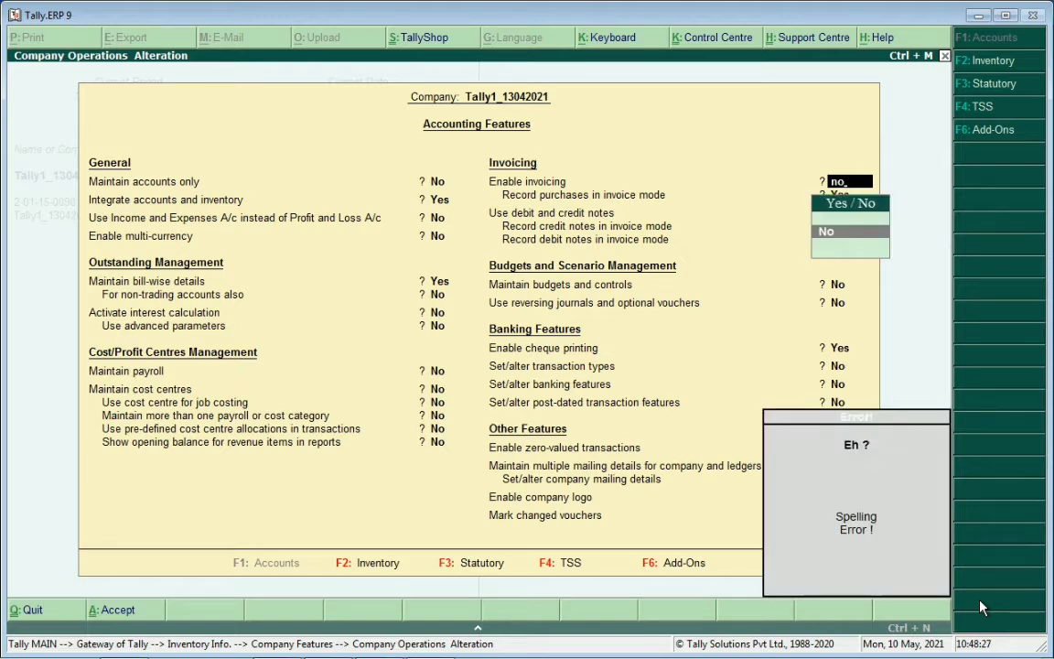
{"action": "key", "text": "BackSpace"}
{"action": "key", "text": "BackSpace"}
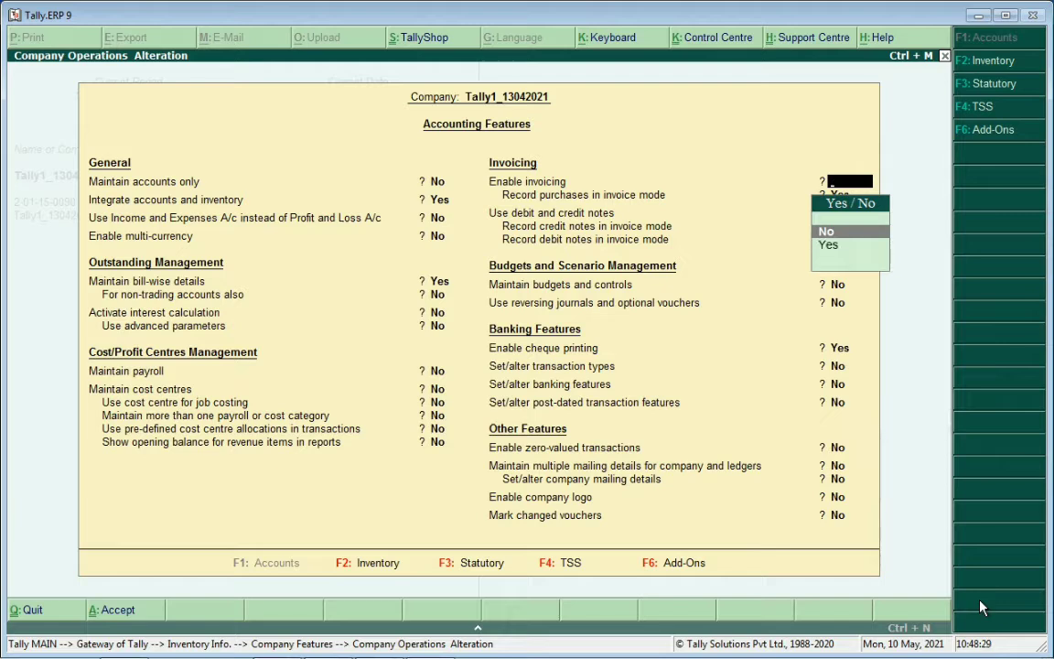
{"action": "key", "text": "Down"}
{"action": "key", "text": "Return"}
Step: Keep the remaining invoicing and the budget settings, and set Enable cheque printing to No
{"action": "key", "text": "Return"}
{"action": "key", "text": "Return"}
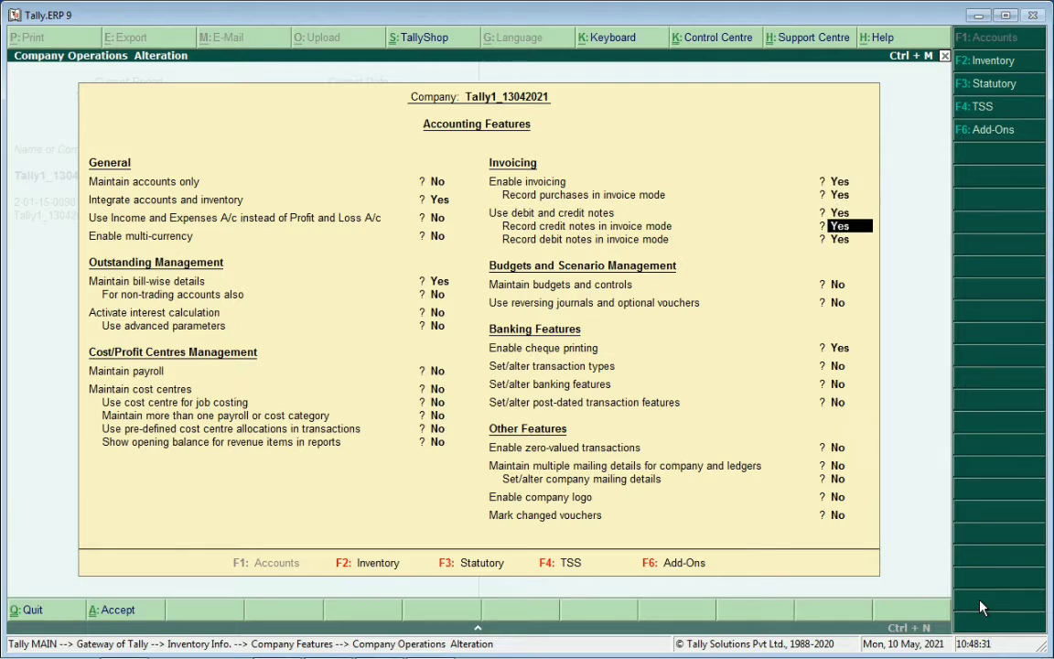
{"action": "key", "text": "Return"}
{"action": "key", "text": "Return"}
{"action": "key", "text": "Return"}
{"action": "key", "text": "Return"}
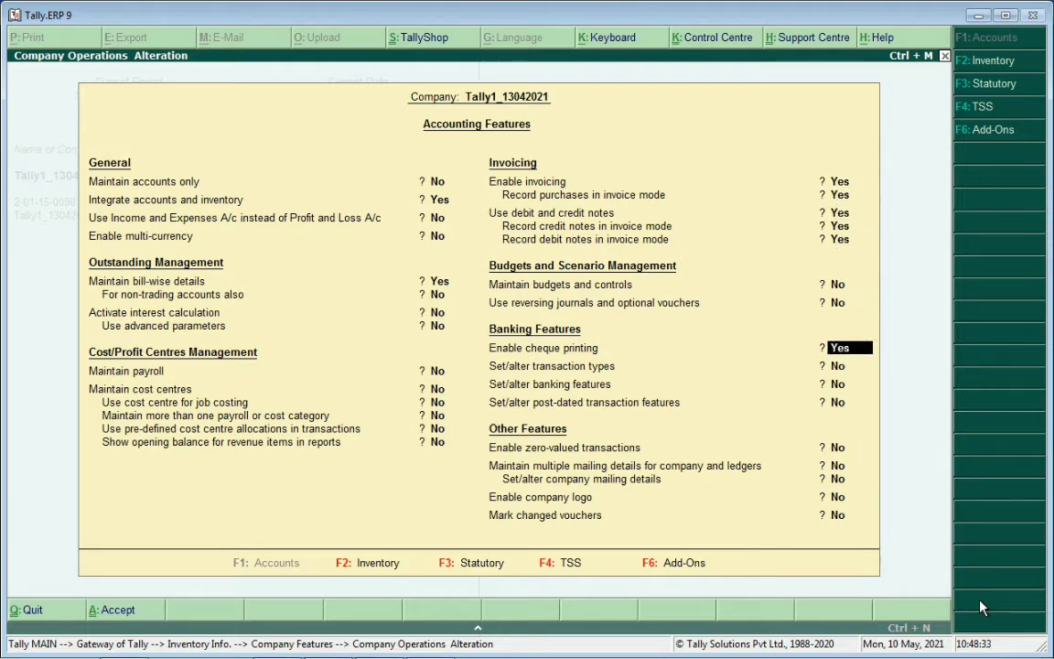
{"action": "type", "text": "no"}
{"action": "key", "text": "Return"}
Step: Leave the remaining banking and other features set to No and accept the Accounting Features
{"action": "key", "text": "Return"}
{"action": "key", "text": "Return"}
{"action": "key", "text": "Return"}
{"action": "key", "text": "Return"}
{"action": "key", "text": "Return"}
{"action": "key", "text": "Return"}
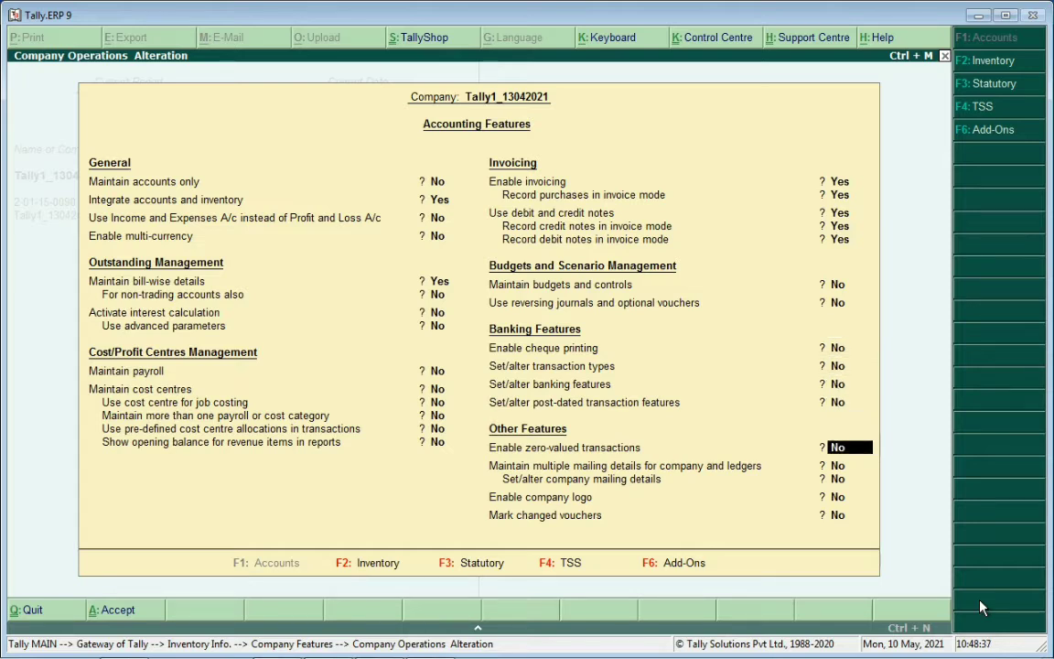
{"action": "key", "text": "Return"}
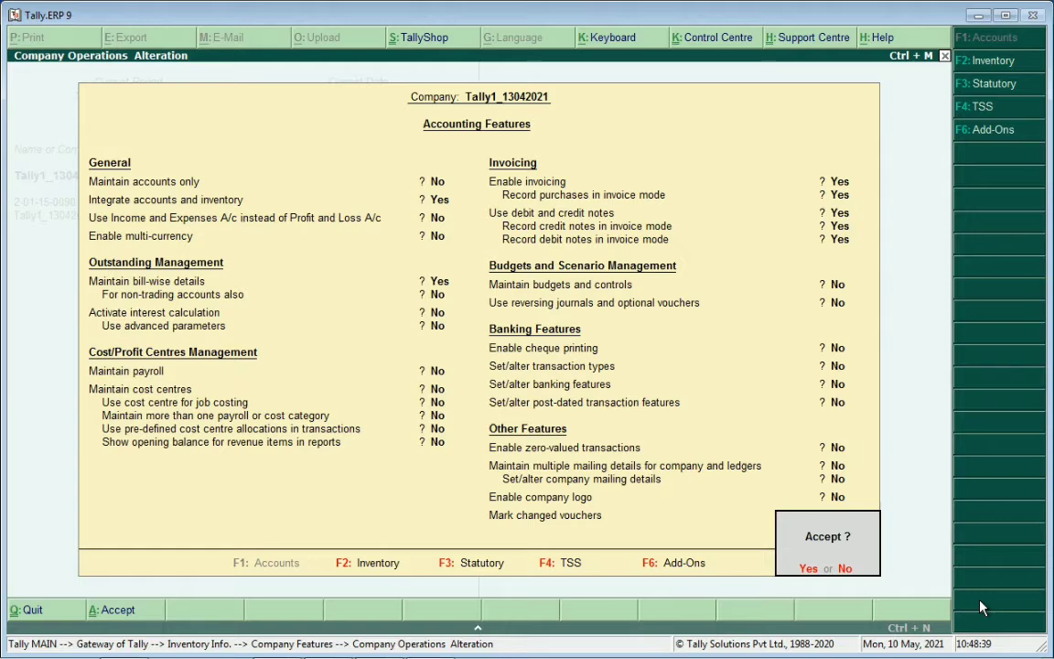
{"action": "key", "text": "Return"}
Step: Open the company's Inventory Features, keeping multiple godowns, purchase order processing and sales order processing set to Yes and job order processing to No
{"action": "key", "text": "Return"}
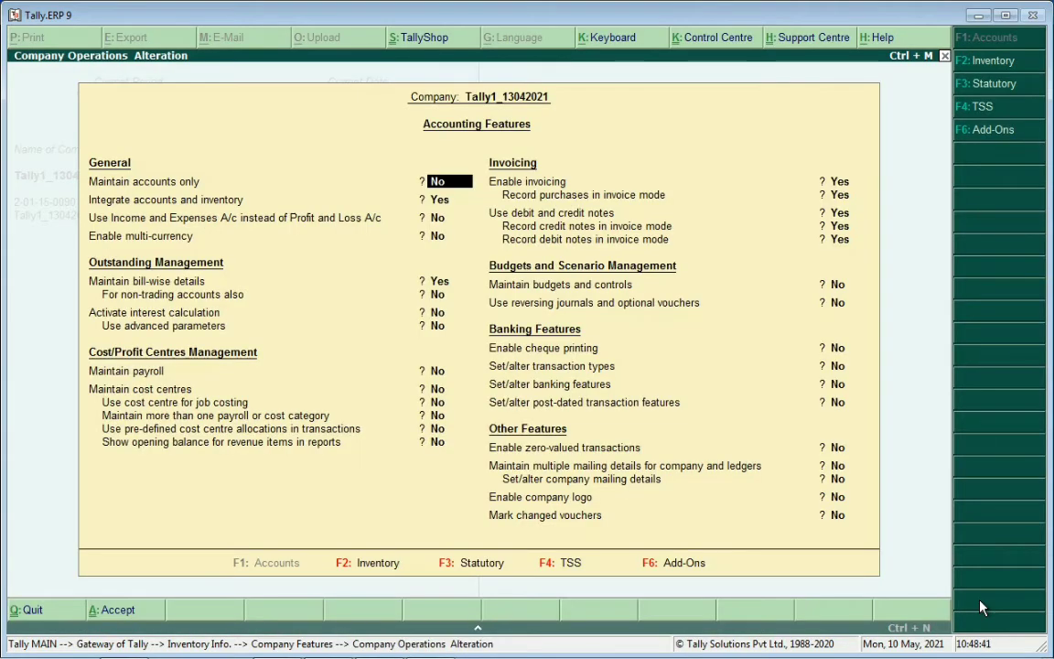
{"action": "key", "text": "F2"}
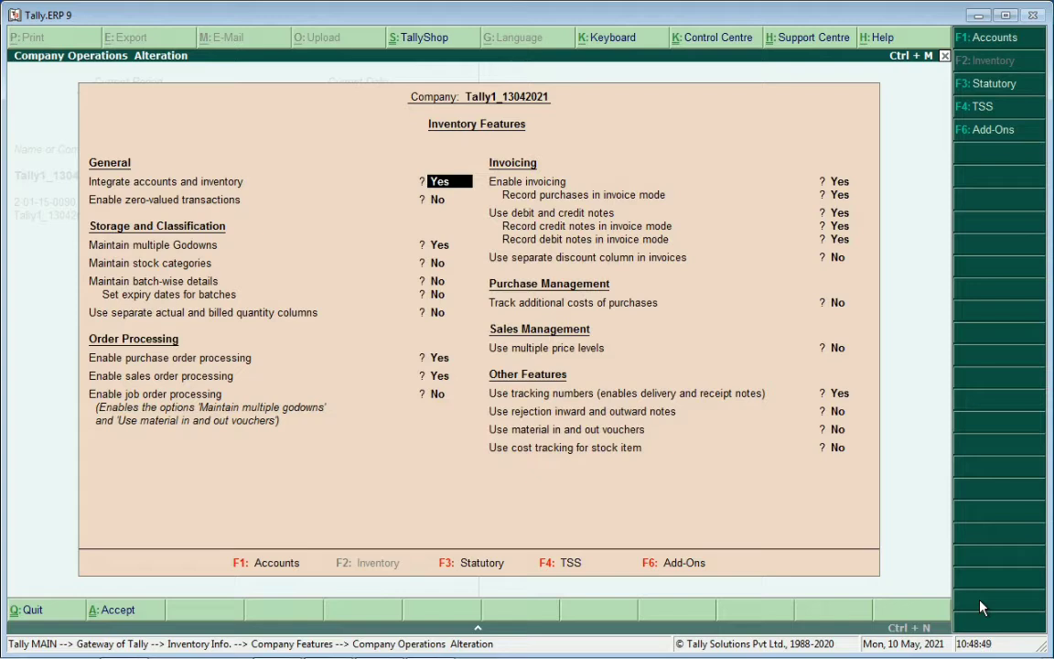
{"action": "key", "text": "Return"}
{"action": "key", "text": "Return"}
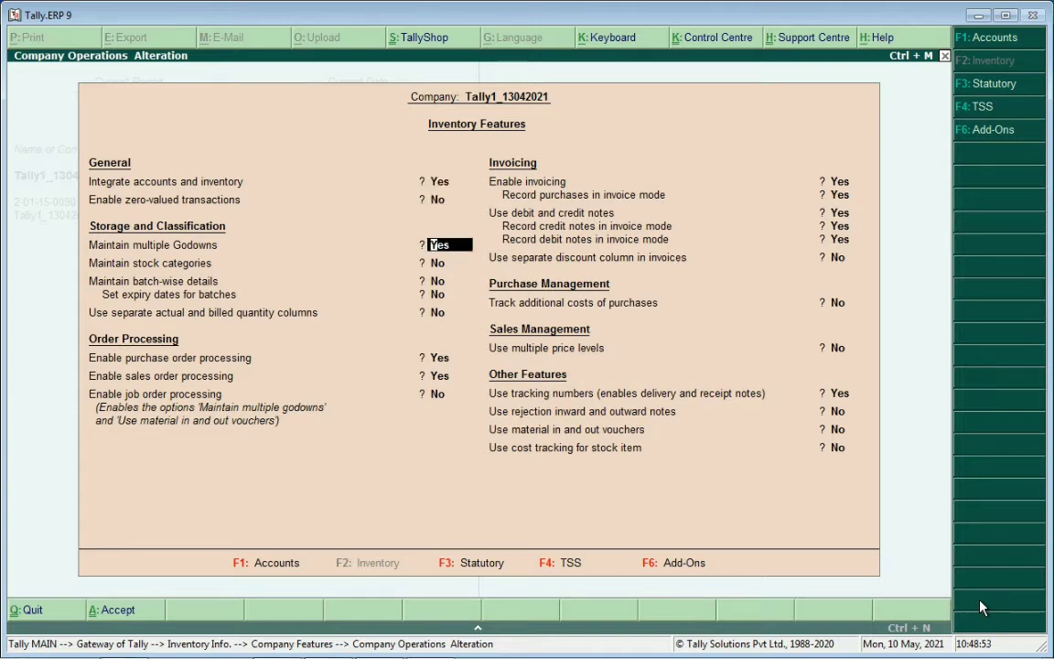
{"action": "key", "text": "Return"}
{"action": "key", "text": "Return"}
{"action": "key", "text": "Return"}
{"action": "key", "text": "Return"}
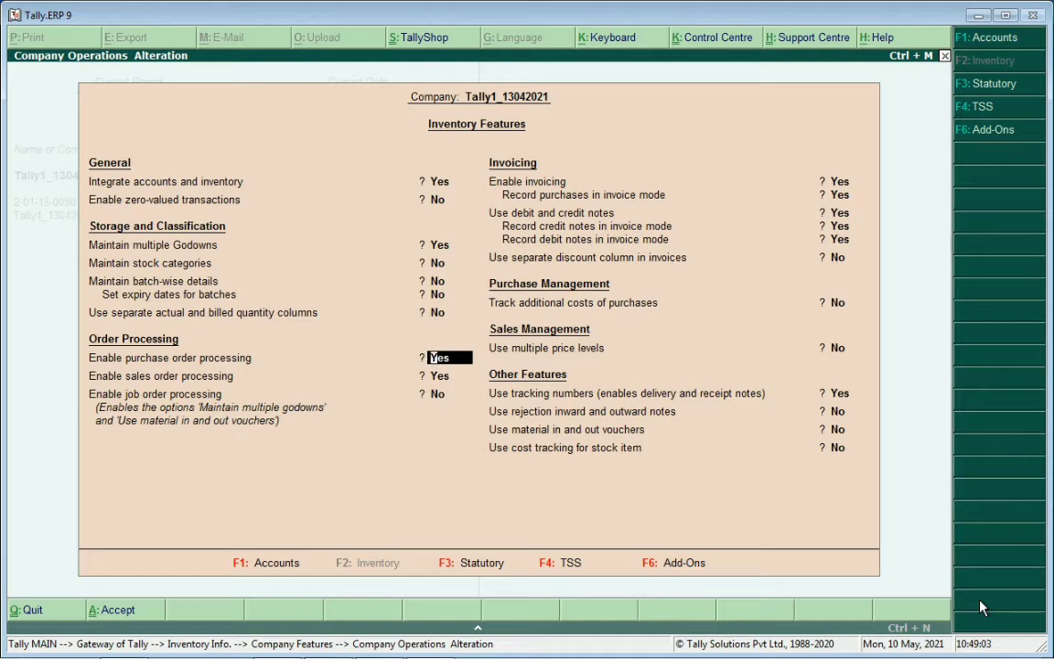
{"action": "key", "text": "Return"}
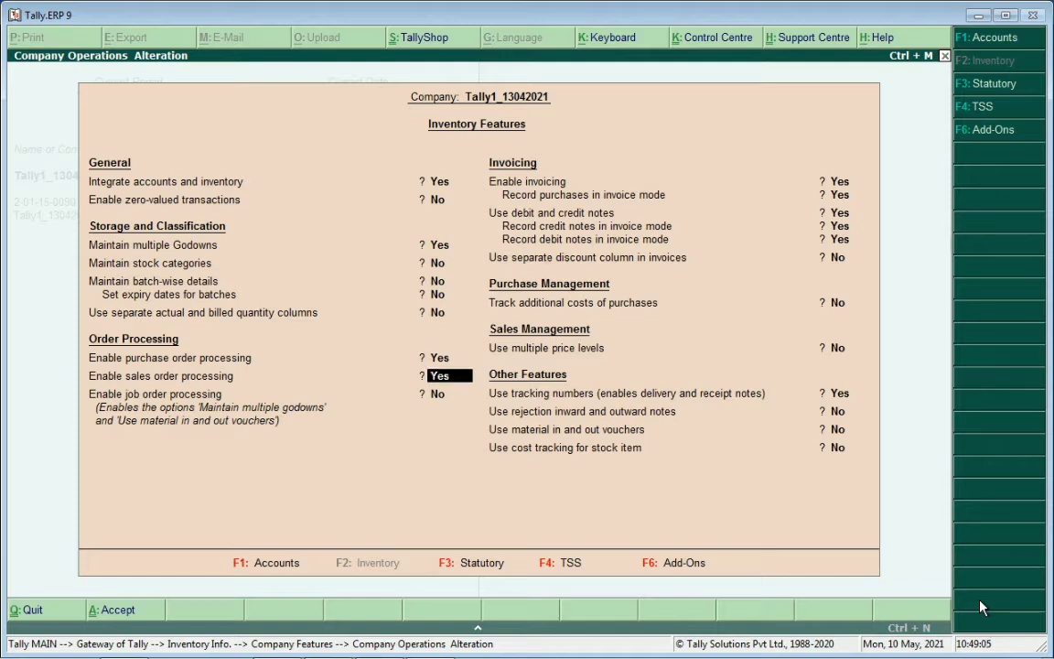
{"action": "key", "text": "Return"}
{"action": "key", "text": "Return"}
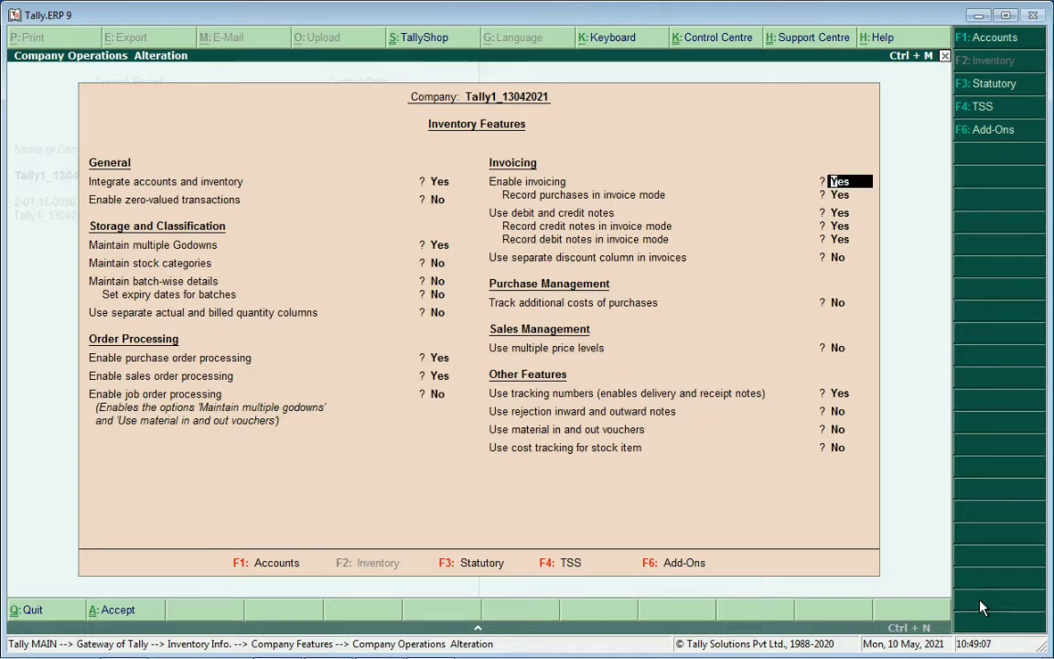
Step: Keep invoicing, debit and credit notes and tracking numbers set to Yes, and accept the Inventory Features
{"action": "key", "text": "Return"}
{"action": "key", "text": "Return"}
{"action": "key", "text": "Return"}
{"action": "key", "text": "Return"}
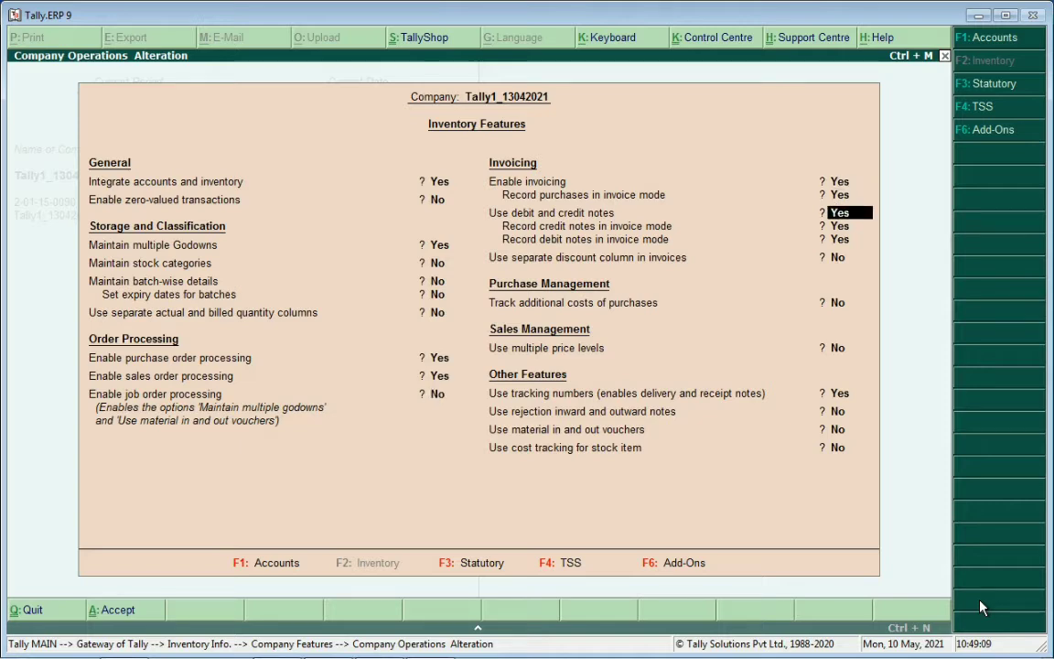
{"action": "key", "text": "Return"}
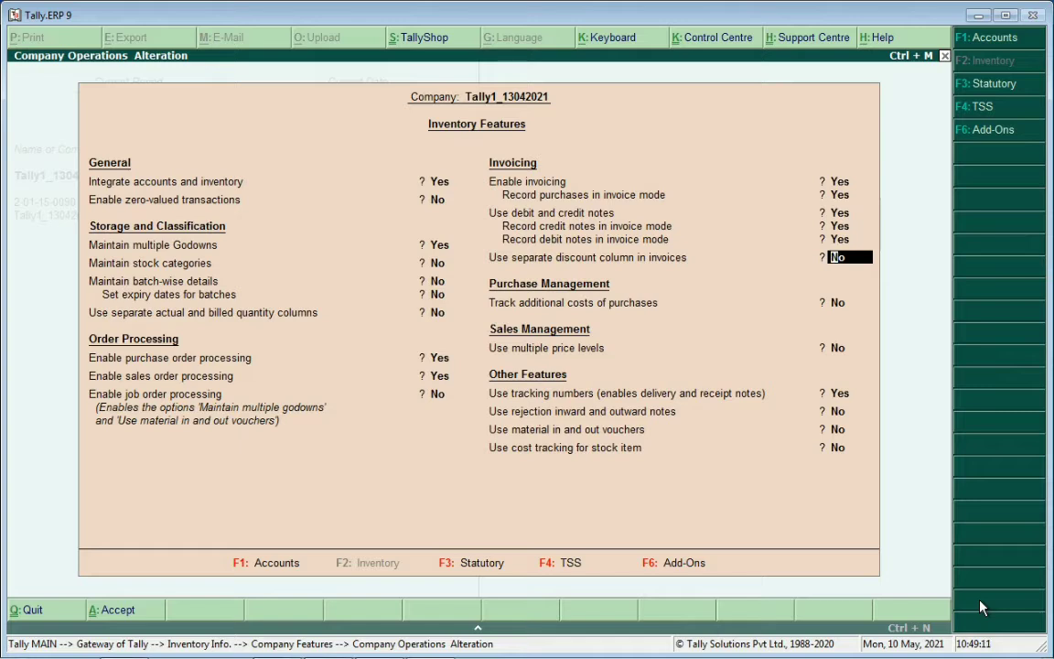
{"action": "key", "text": "Return"}
{"action": "key", "text": "Return"}
{"action": "key", "text": "Return"}
{"action": "key", "text": "Return"}
{"action": "key", "text": "Return"}
{"action": "key", "text": "Return"}
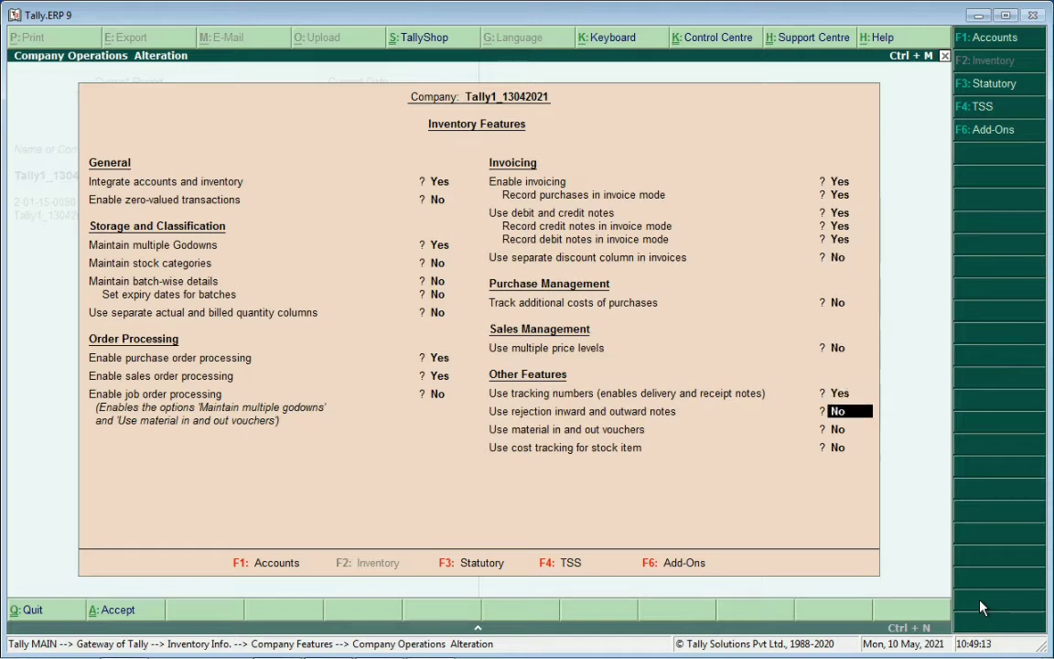
{"action": "key", "text": "Return"}
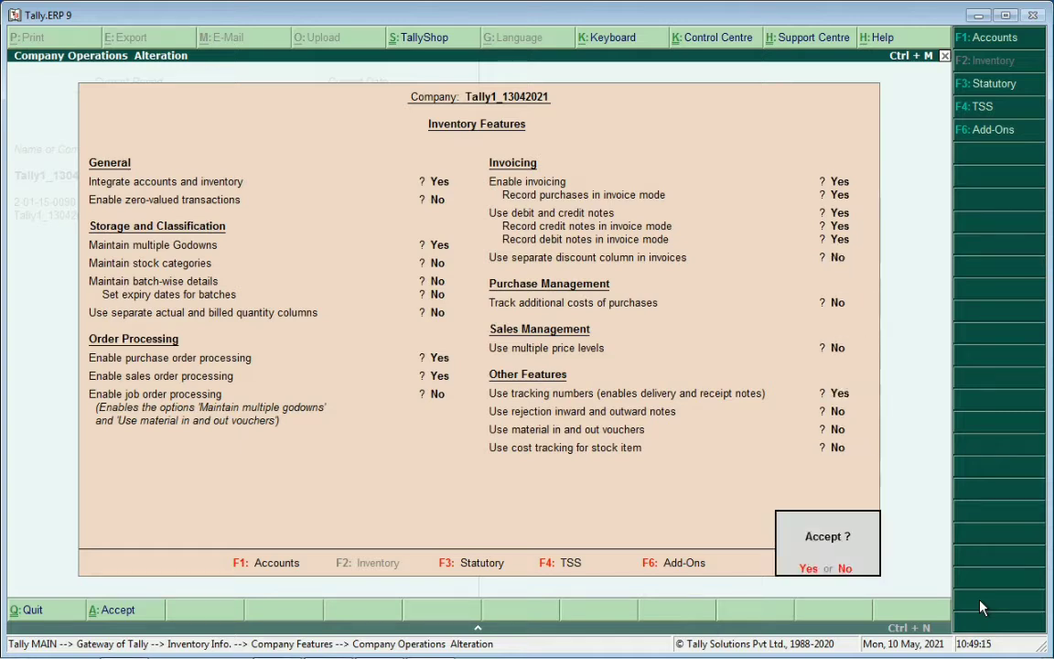
{"action": "key", "text": "Return"}
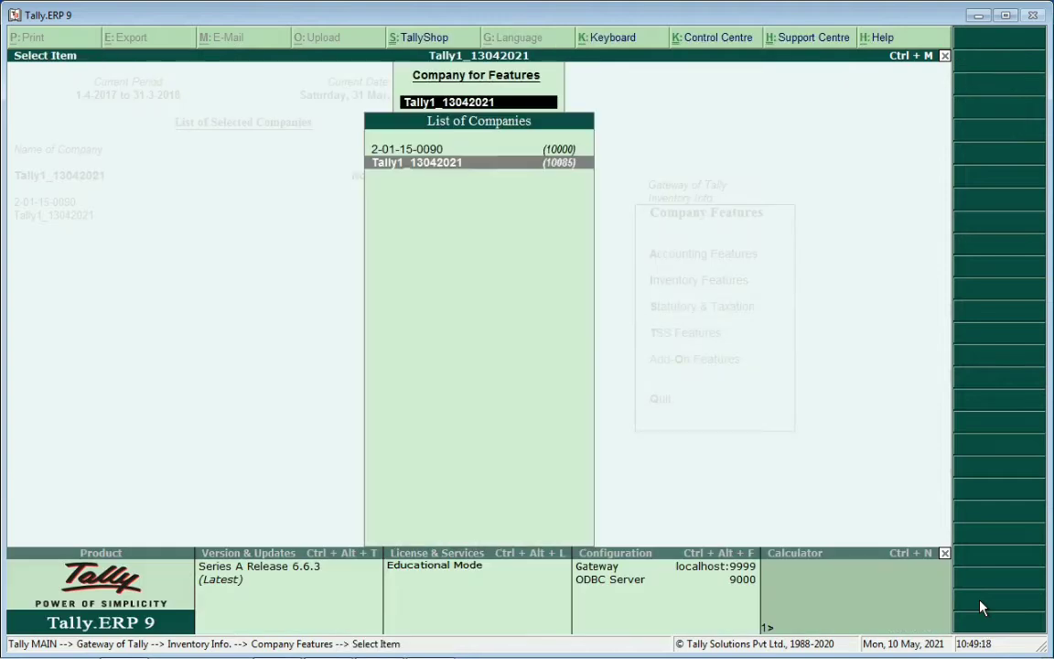
Step: Open the company's Statutory and Taxation features, keep GST enabled and set Set/alter GST details to Yes
{"action": "key", "text": "Return"}
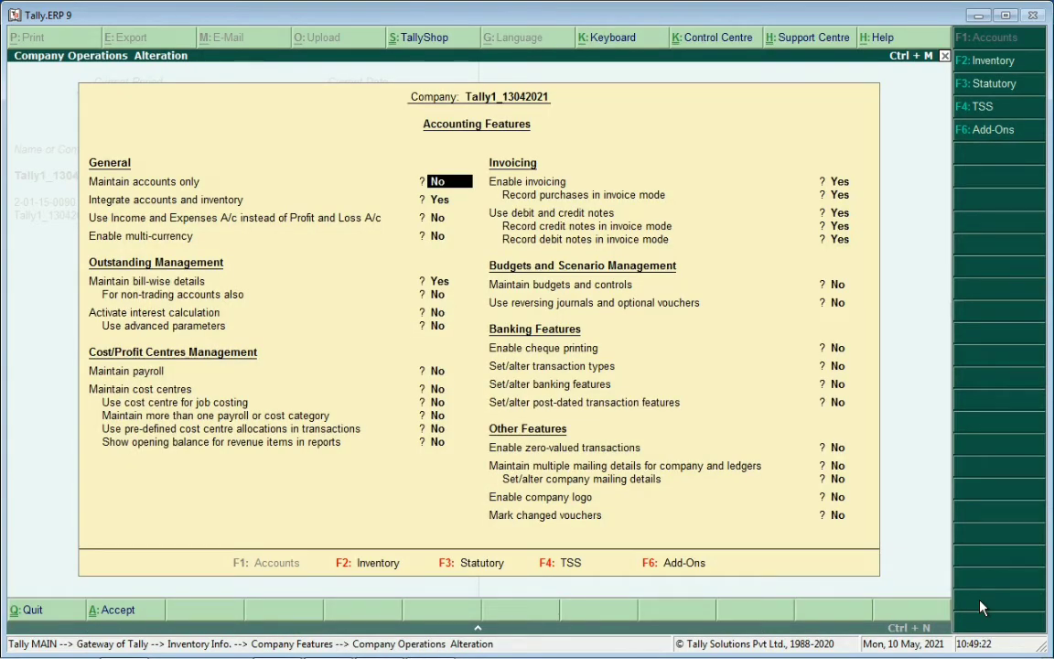
{"action": "key", "text": "F3"}
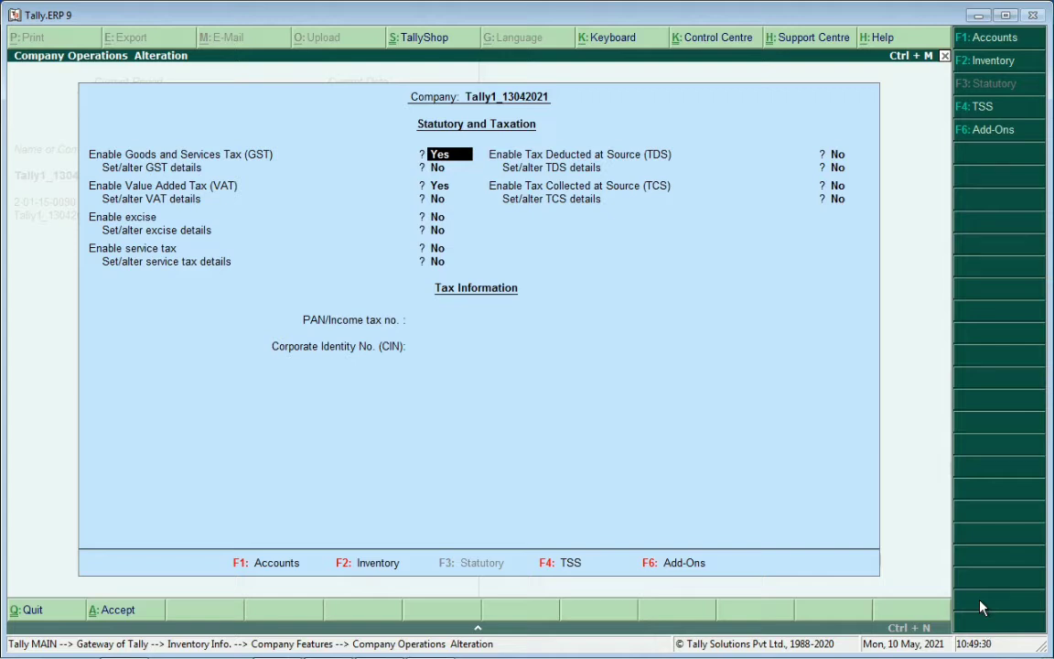
{"action": "key", "text": "Return"}
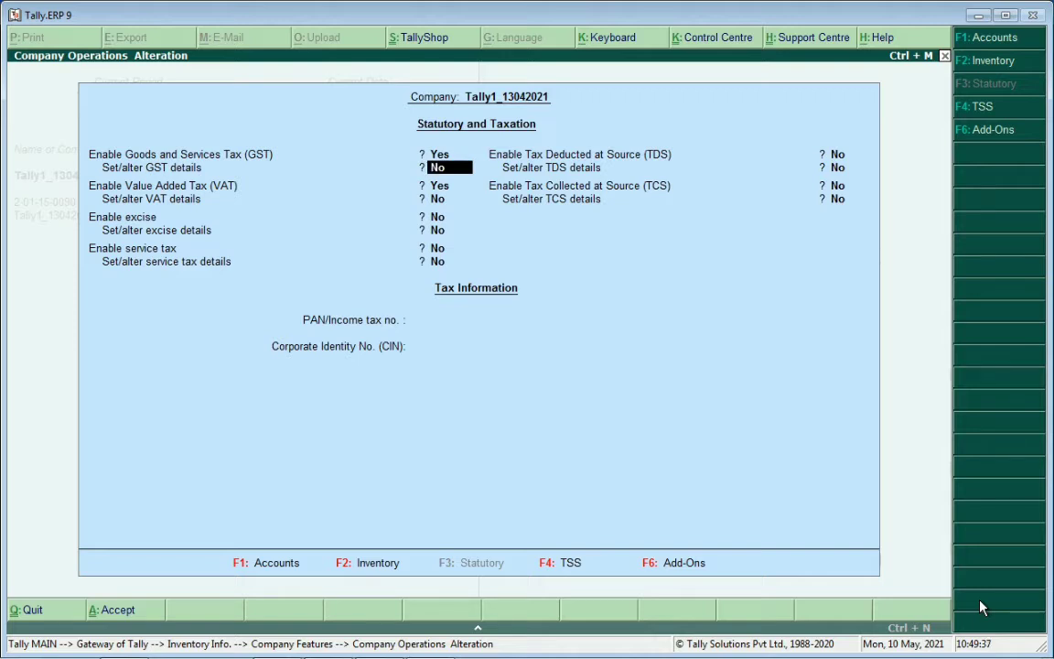
{"action": "type", "text": "yes"}
{"action": "key", "text": "Return"}
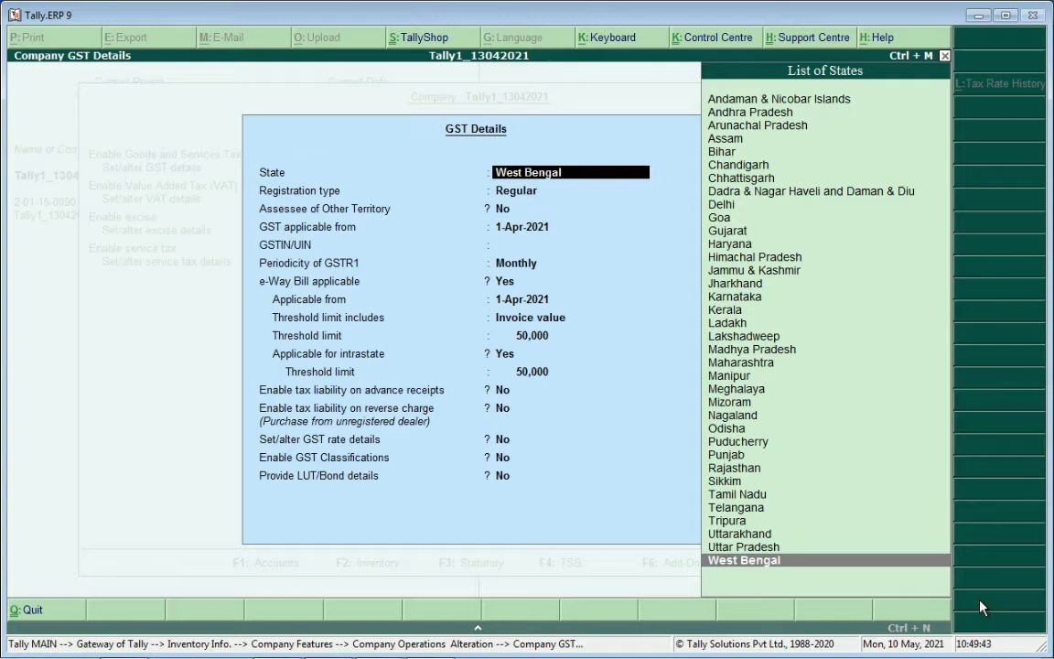
Step: Keep the GST details at state West Bengal, registration type Regular, Assessee of Other Territory No and GST applicable from 1-Apr-2021
{"action": "key", "text": "Return"}
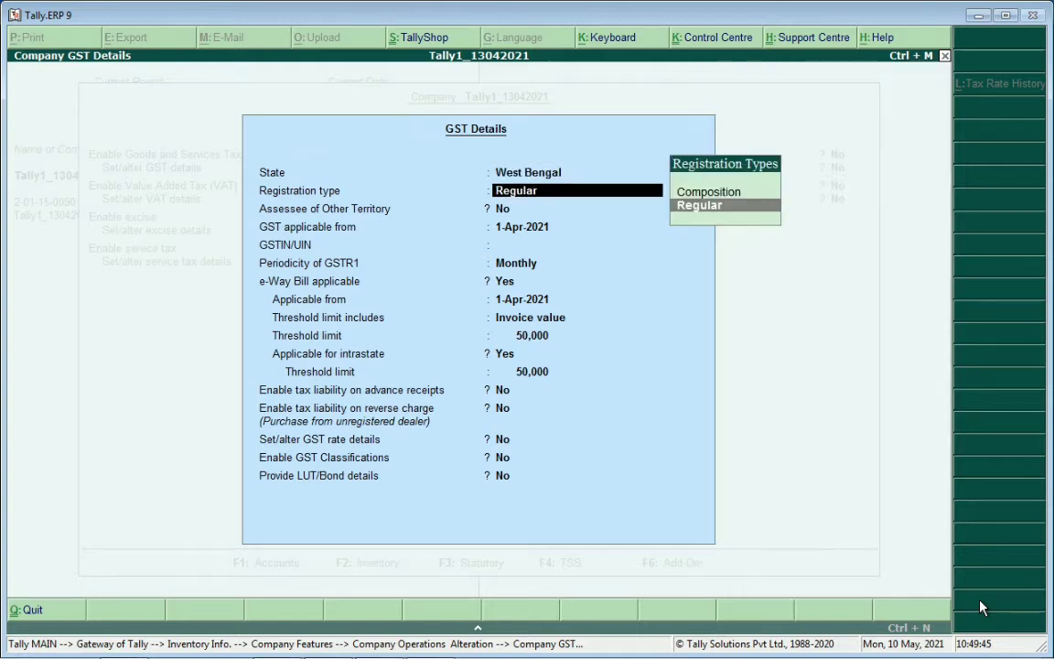
{"action": "key", "text": "Return"}
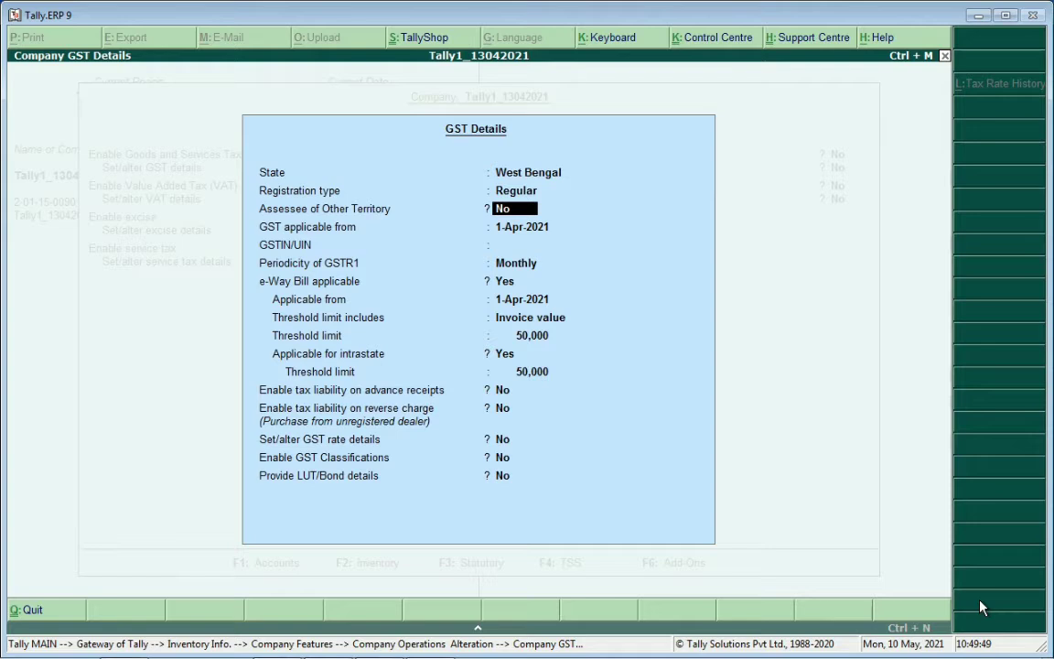
{"action": "key", "text": "Return"}
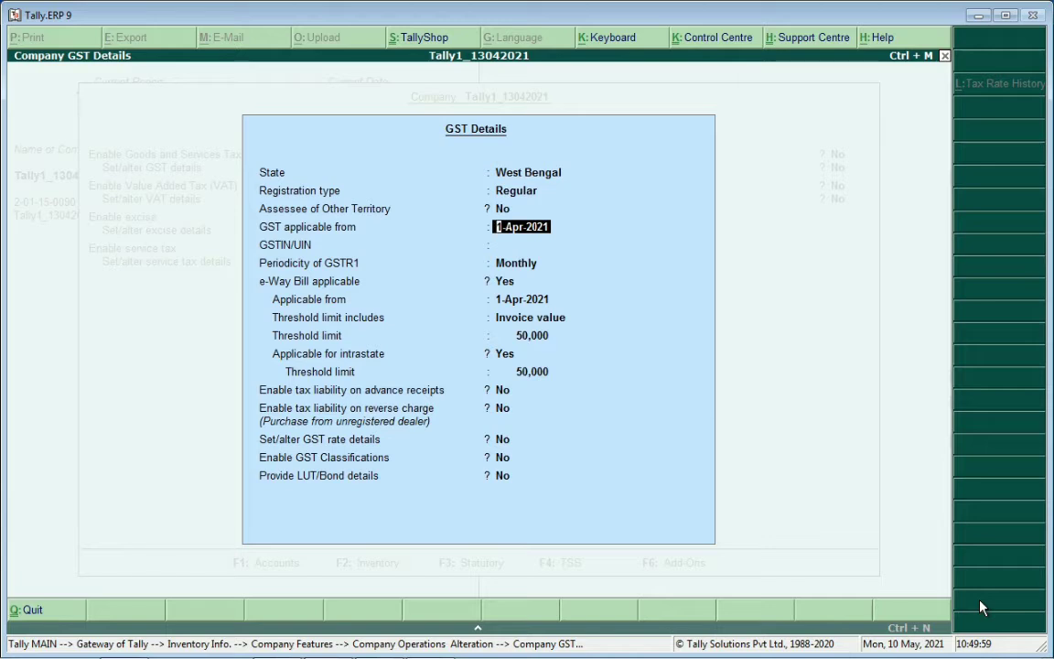
{"action": "key", "text": "Return"}
Step: Enter the company's GSTIN/UIN and keep the periodicity of GSTR1 at Monthly
{"action": "type", "text": "19"}
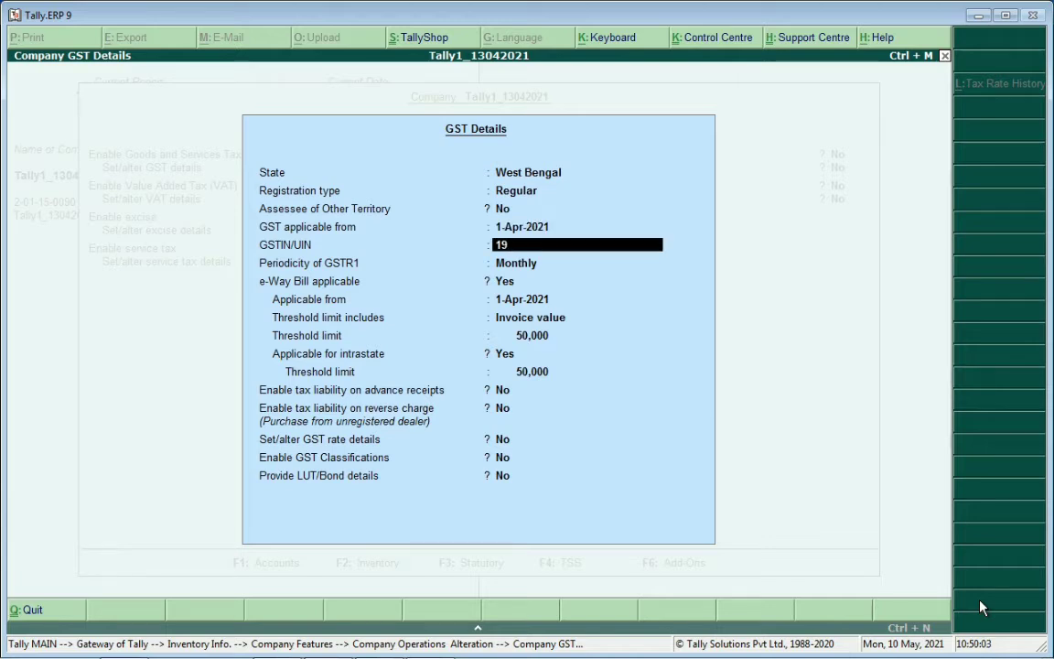
{"action": "type", "text": "ABCDE1234A"}
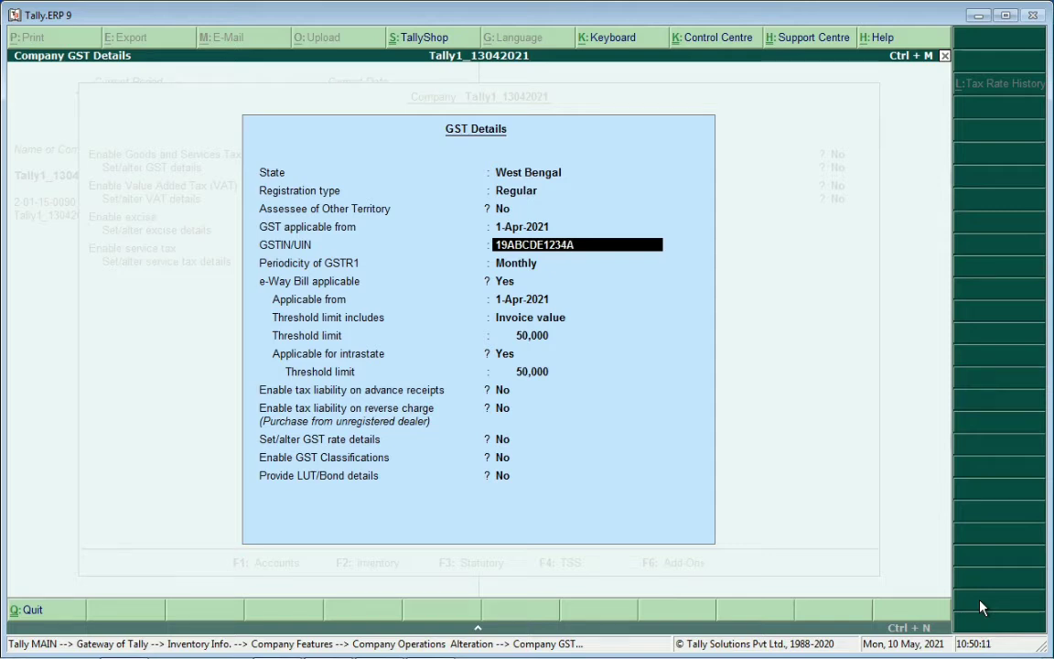
{"action": "type", "text": "1Z3"}
{"action": "key", "text": "Return"}
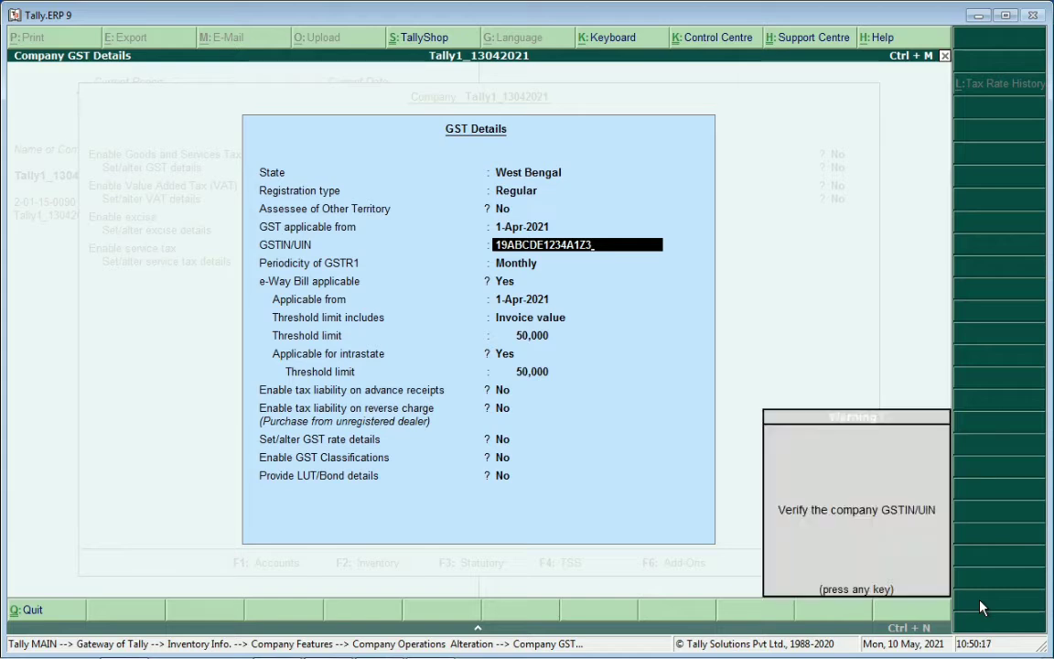
{"action": "key", "text": "Return"}
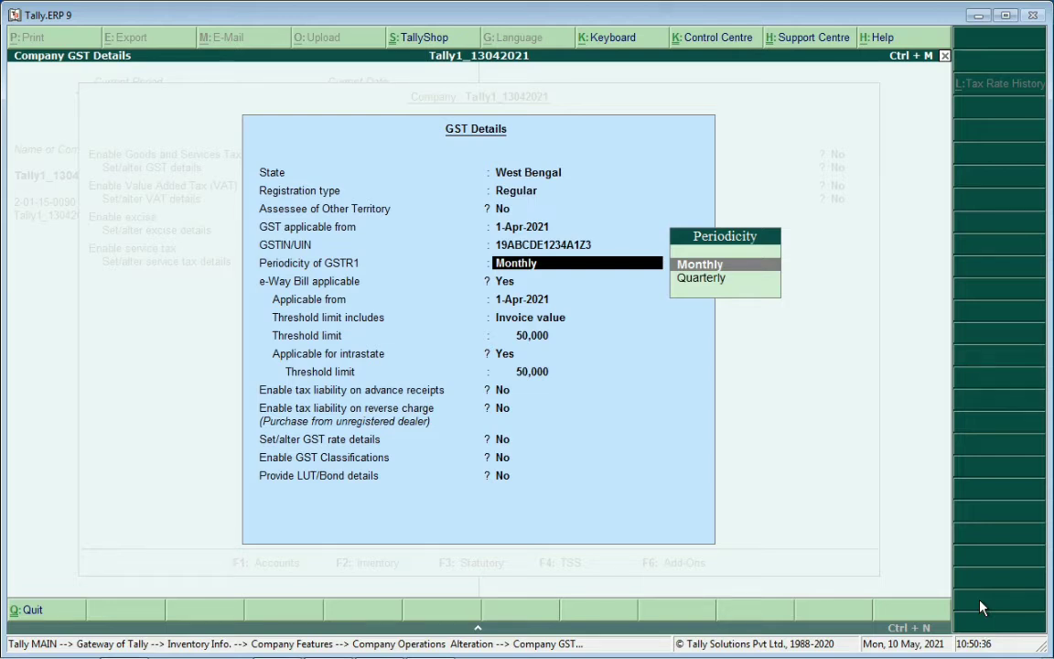
{"action": "key", "text": "Return"}
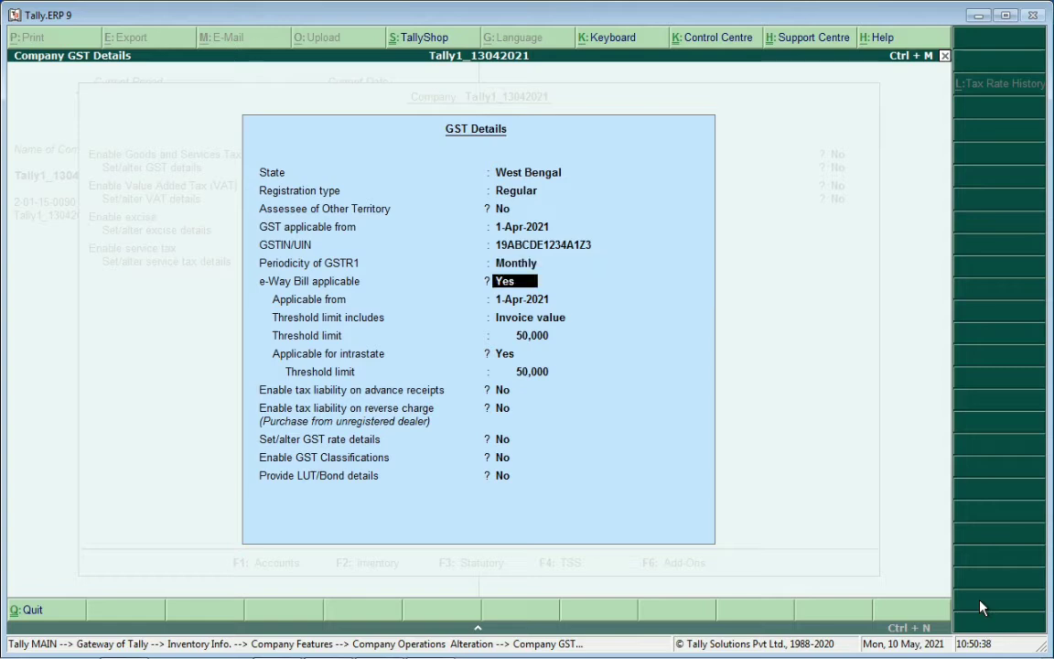
Step: Keep e-Way Bill applicable from 1-Apr-2021 on Invoice value, with intrastate applicability Yes and both threshold limits 50,000
{"action": "key", "text": "Return"}
{"action": "key", "text": "Return"}
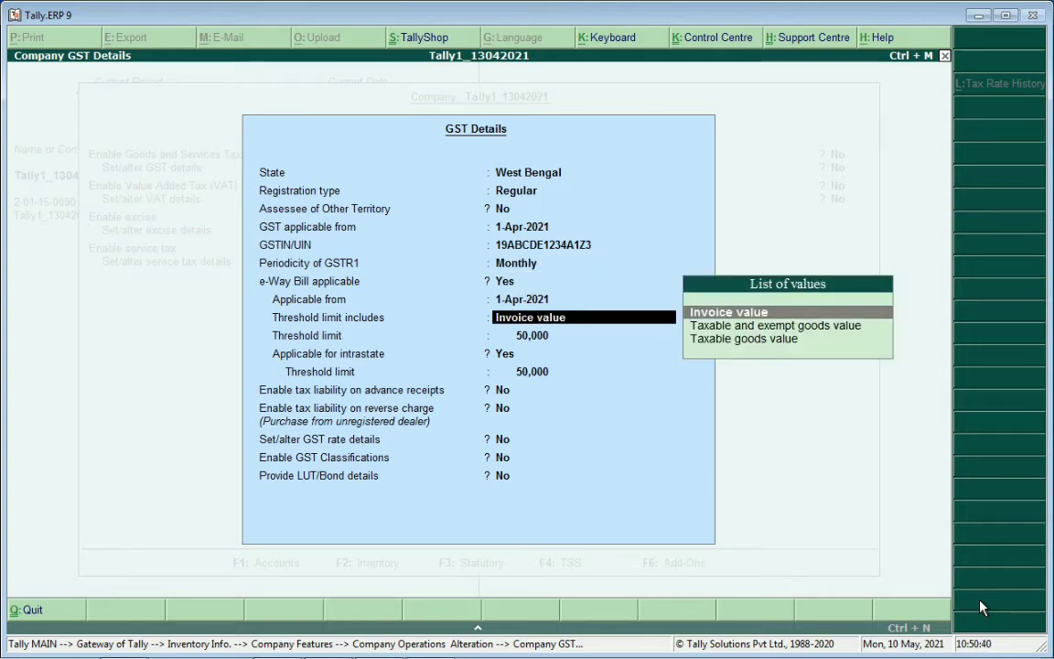
{"action": "key", "text": "Return"}
{"action": "key", "text": "Return"}
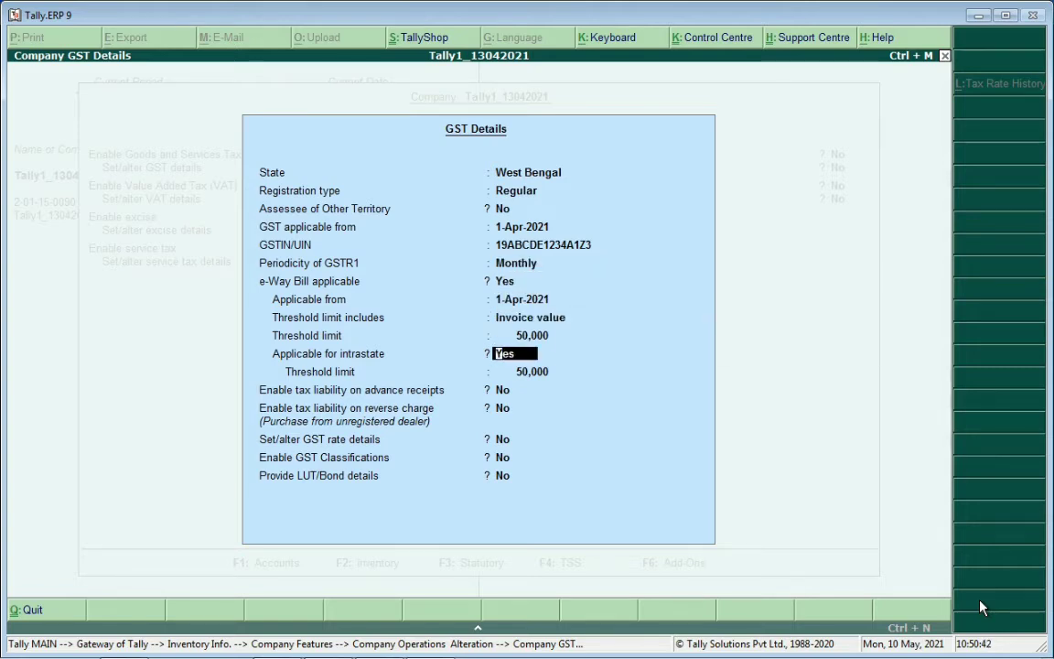
{"action": "key", "text": "Return"}
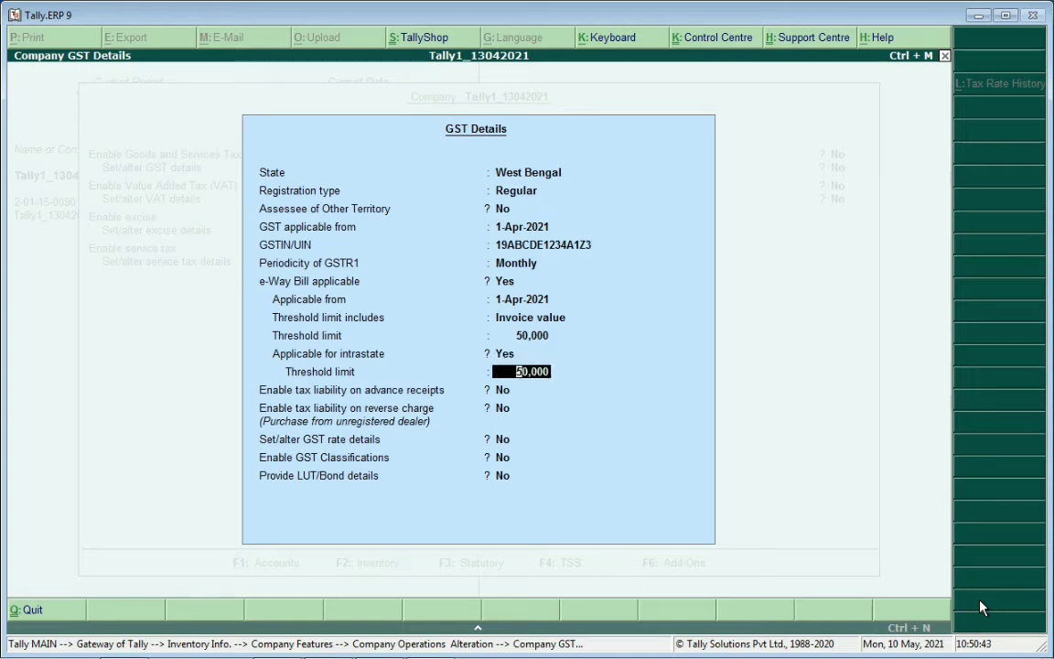
{"action": "key", "text": "Return"}
Step: Leave advance receipts, reverse charge, GST rate details, classifications and LUT/Bond details set to No, and accept the GST details
{"action": "key", "text": "Return"}
{"action": "key", "text": "Return"}
{"action": "key", "text": "Return"}
{"action": "key", "text": "Return"}
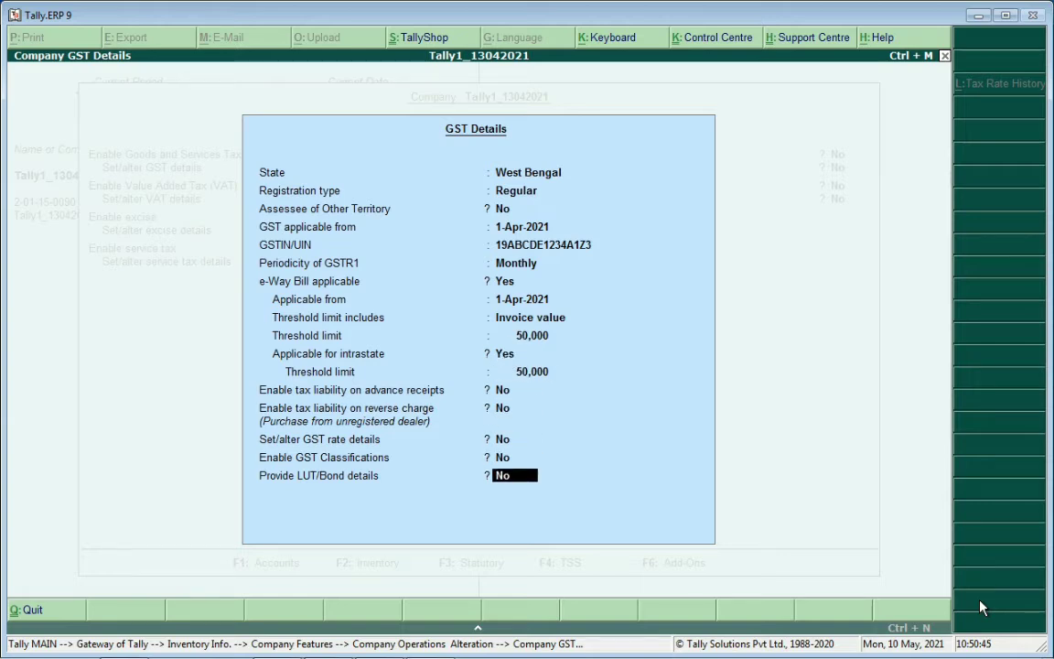
{"action": "key", "text": "Return"}
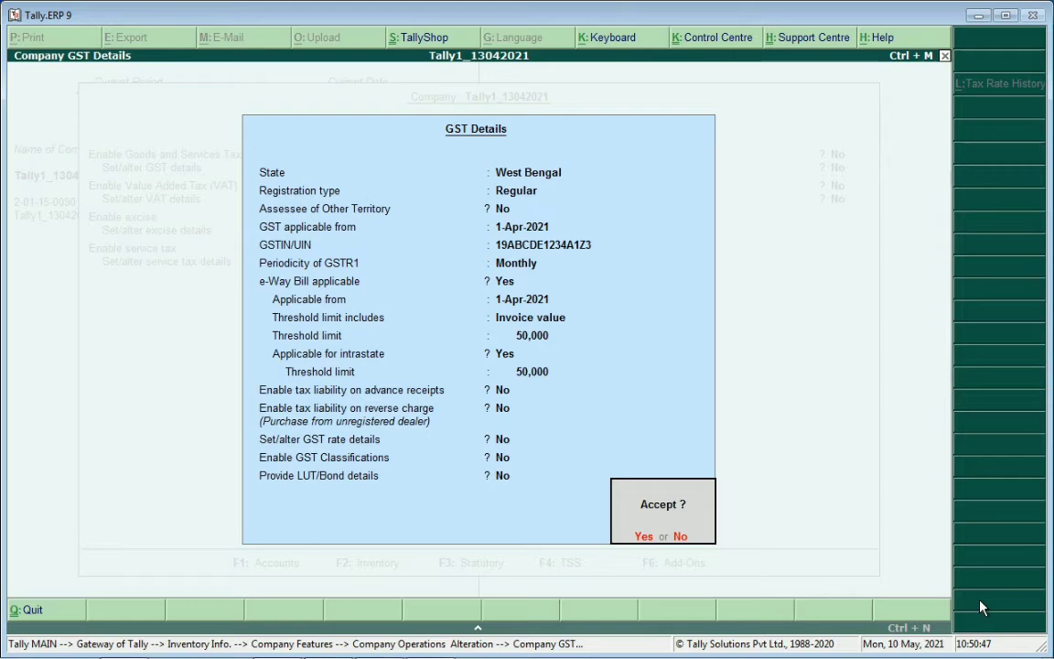
{"action": "key", "text": "Return"}
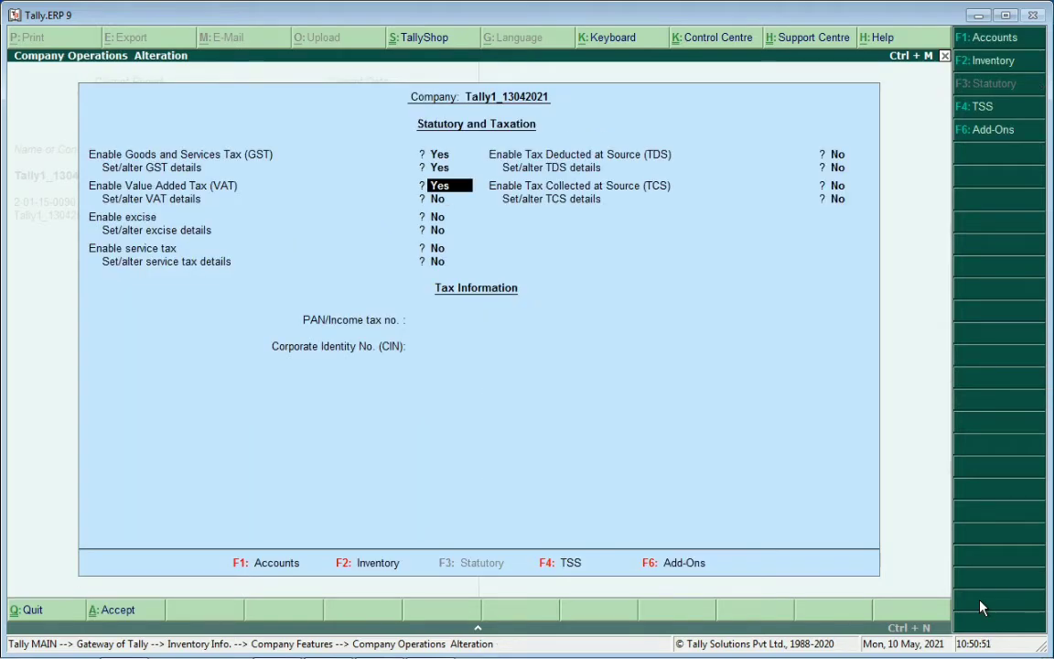
Step: Set Enable Value Added Tax (VAT) to No and leave excise and service tax disabled
{"action": "type", "text": "n"}
{"action": "key", "text": "Return"}
{"action": "key", "text": "Return"}
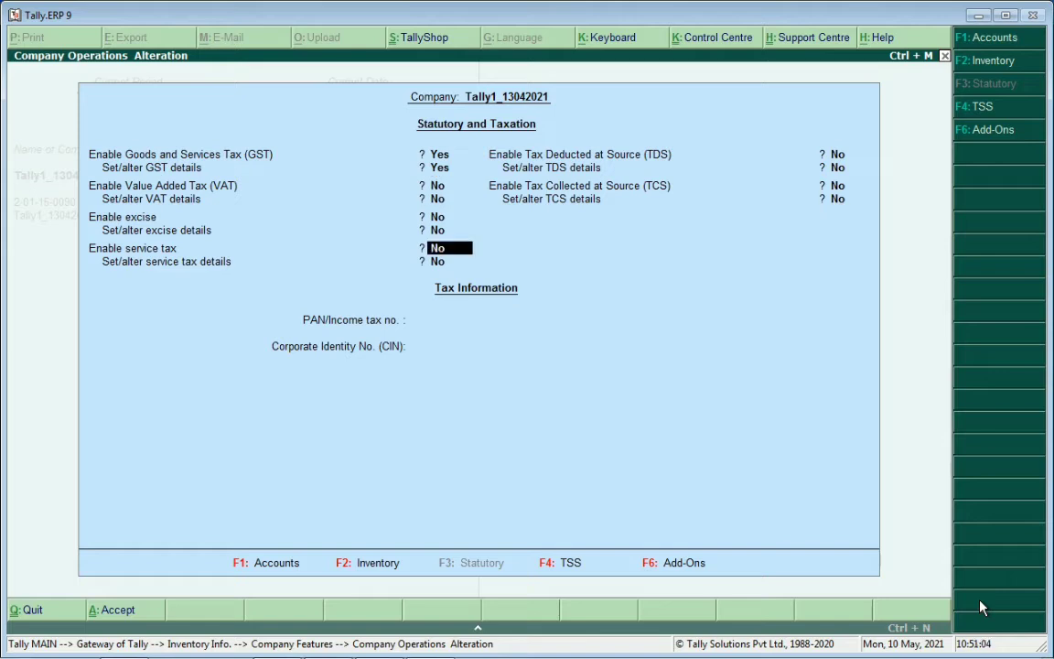
{"action": "key", "text": "Return"}
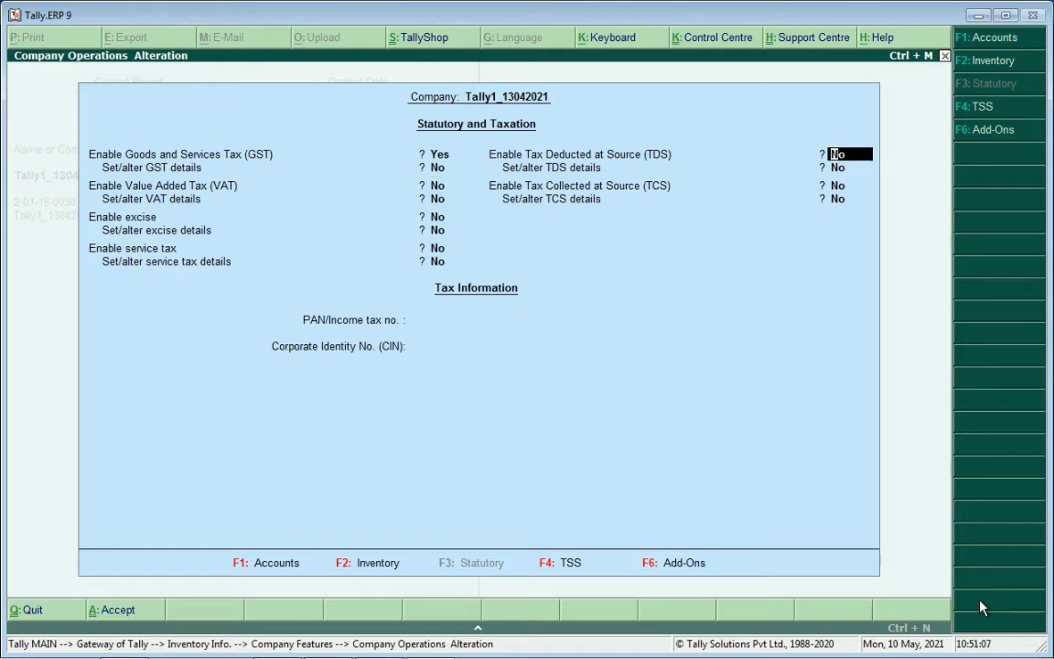
Step: Keep TDS and TCS set to No, leave the PAN and CIN fields blank, and accept the Statutory and Taxation features
{"action": "key", "text": "Return"}
{"action": "key", "text": "Return"}
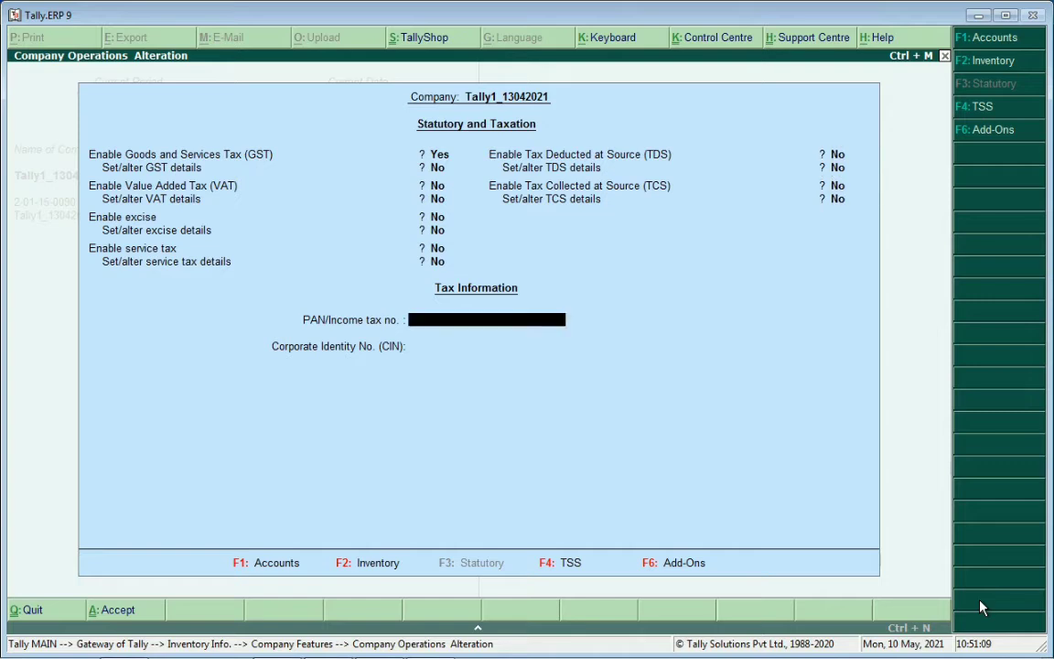
{"action": "key", "text": "Return"}
{"action": "key", "text": "Return"}
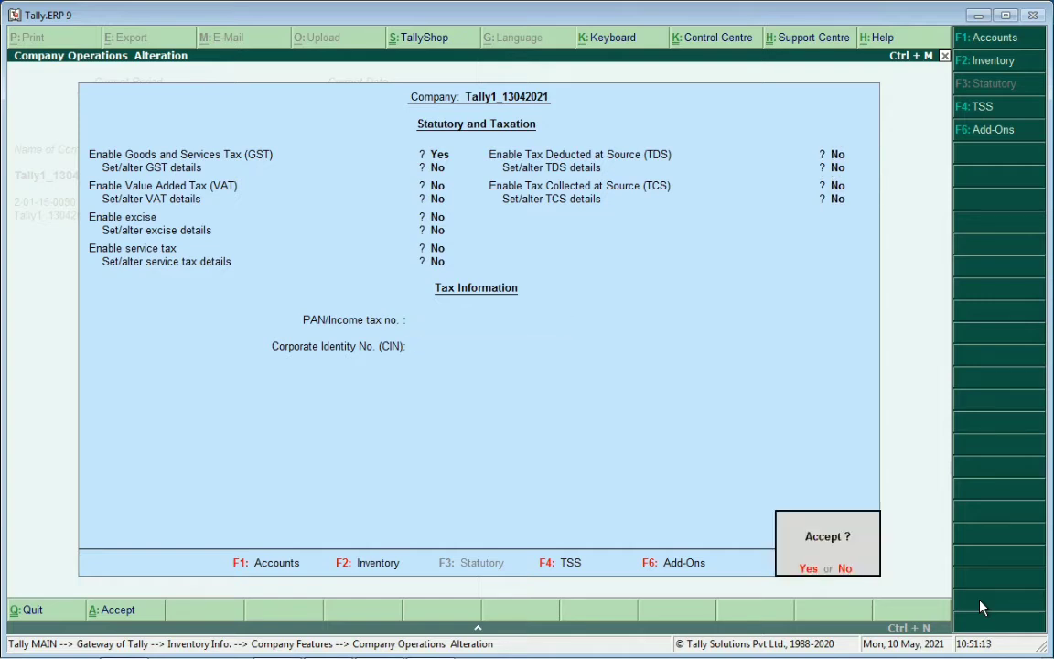
{"action": "key", "text": "Return"}
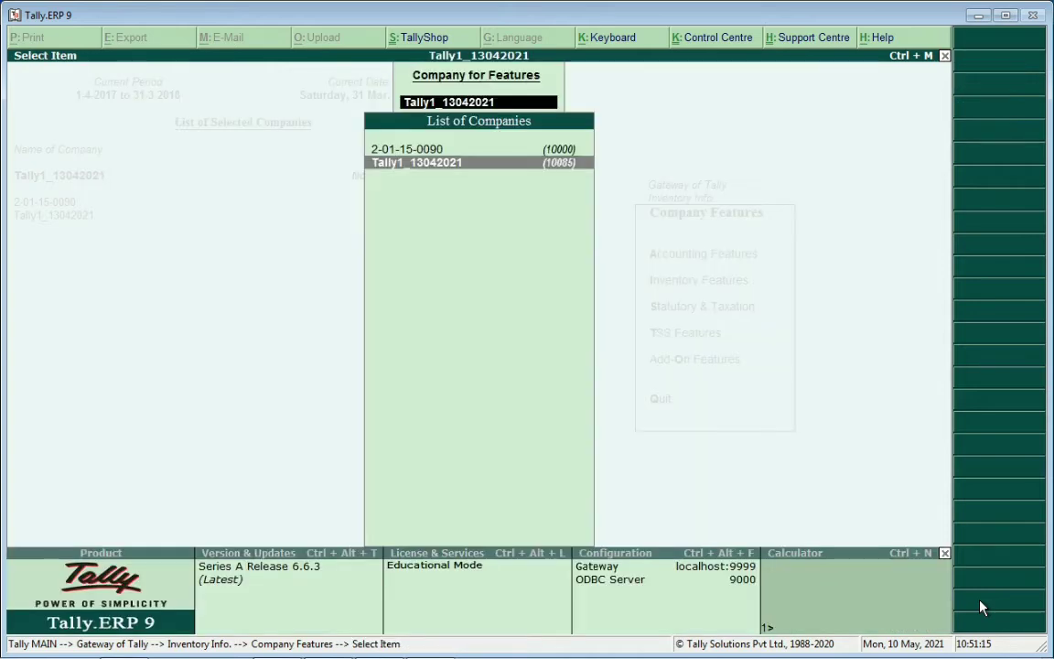
{"action": "key", "text": "Return"}
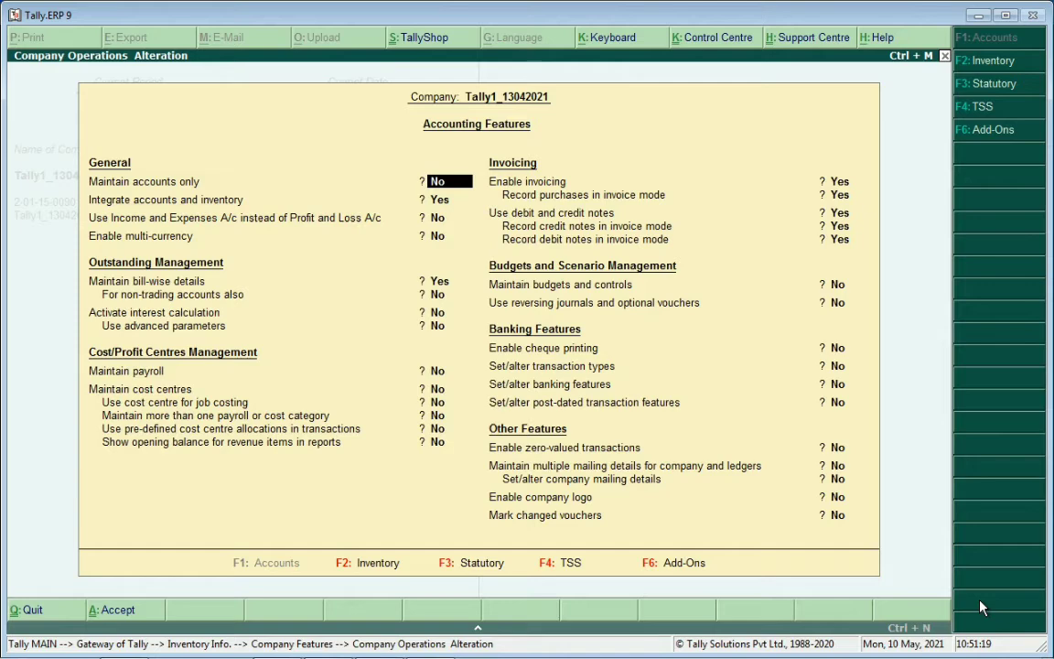
{"action": "key", "text": "Escape"}
{"action": "key", "text": "Return"}
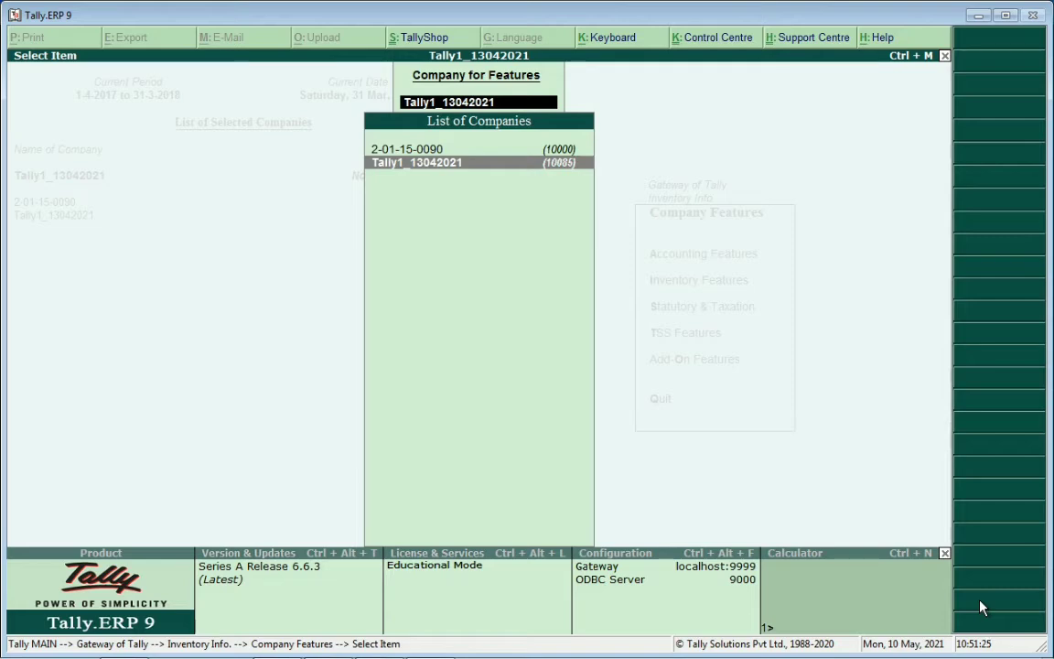
{"action": "key", "text": "Return"}
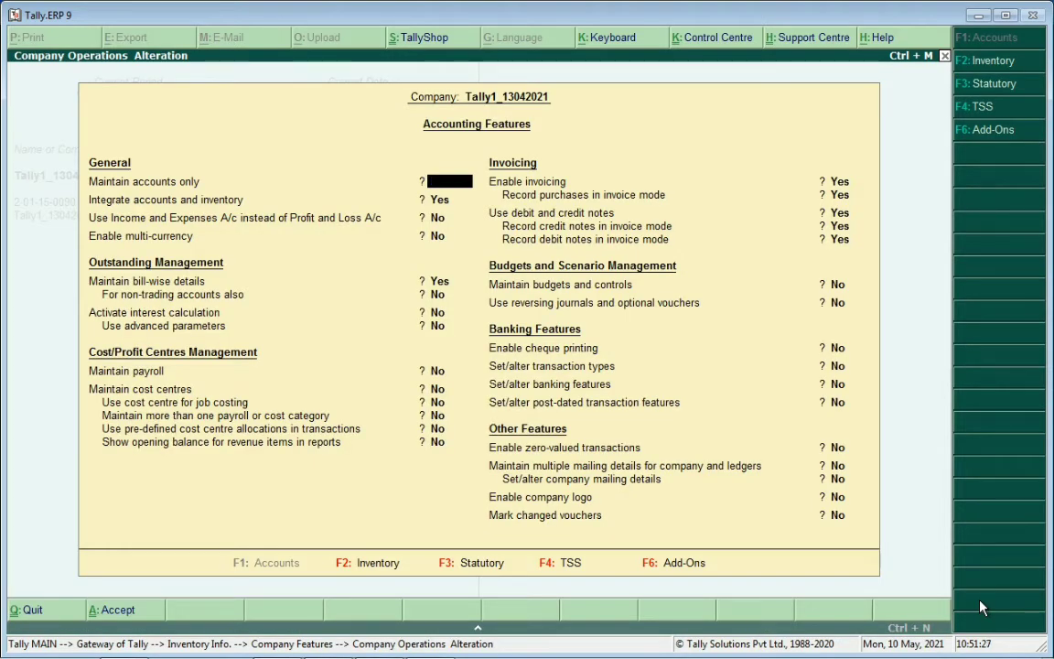
{"action": "key", "text": "Escape"}
{"action": "key", "text": "y"}
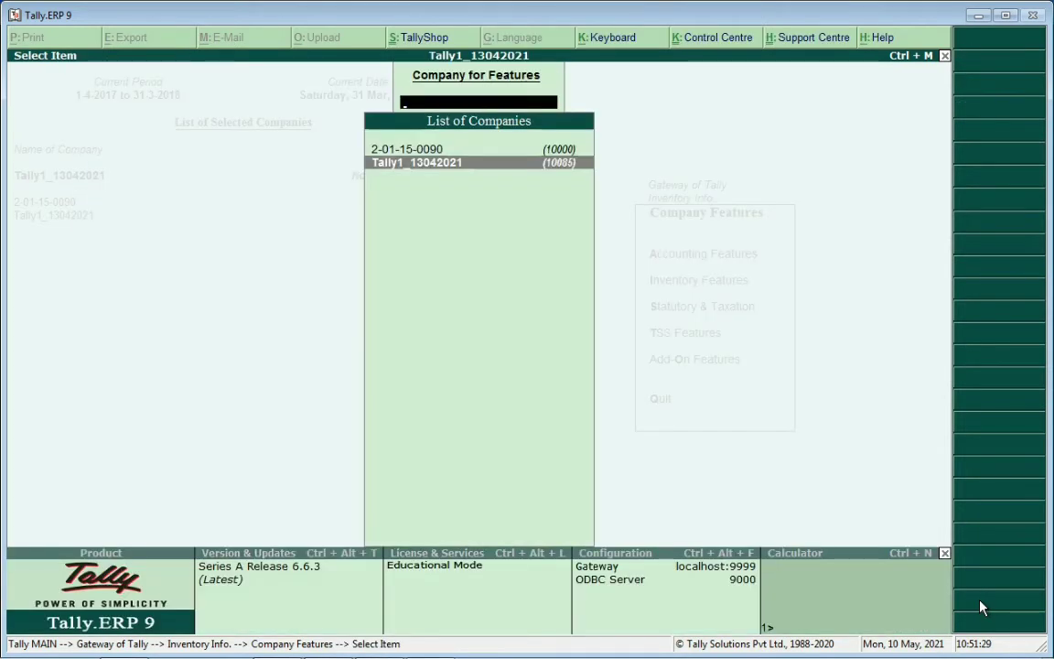
Step: Leave the company features and start a new single stock item named Pen under Primary, without an alias
{"action": "key", "text": "Escape"}
{"action": "key", "text": "Escape"}
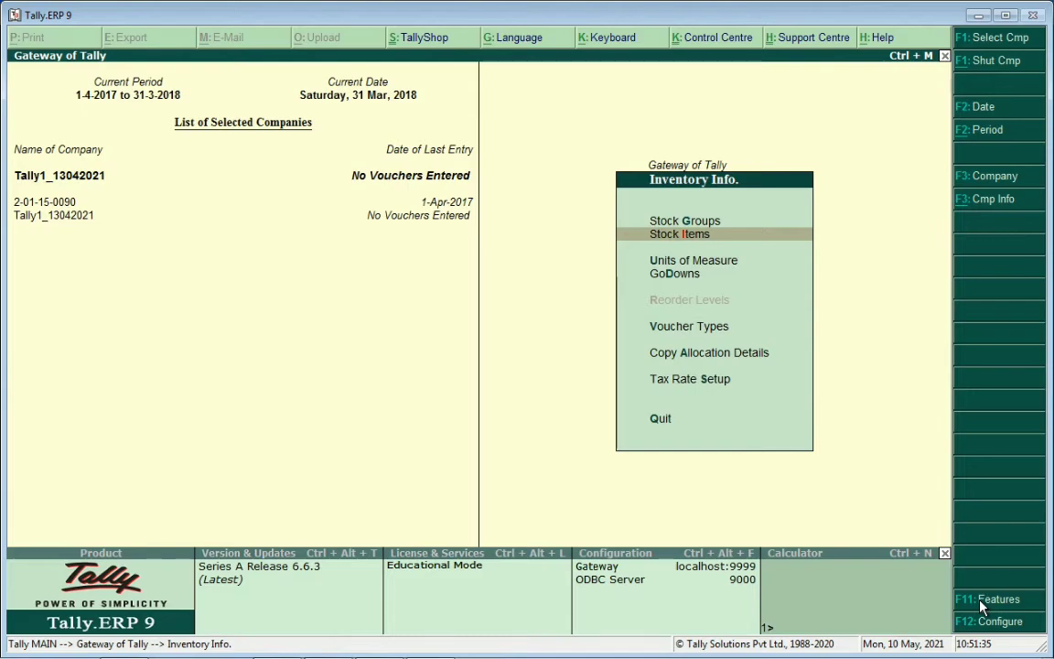
{"action": "key", "text": "Return"}
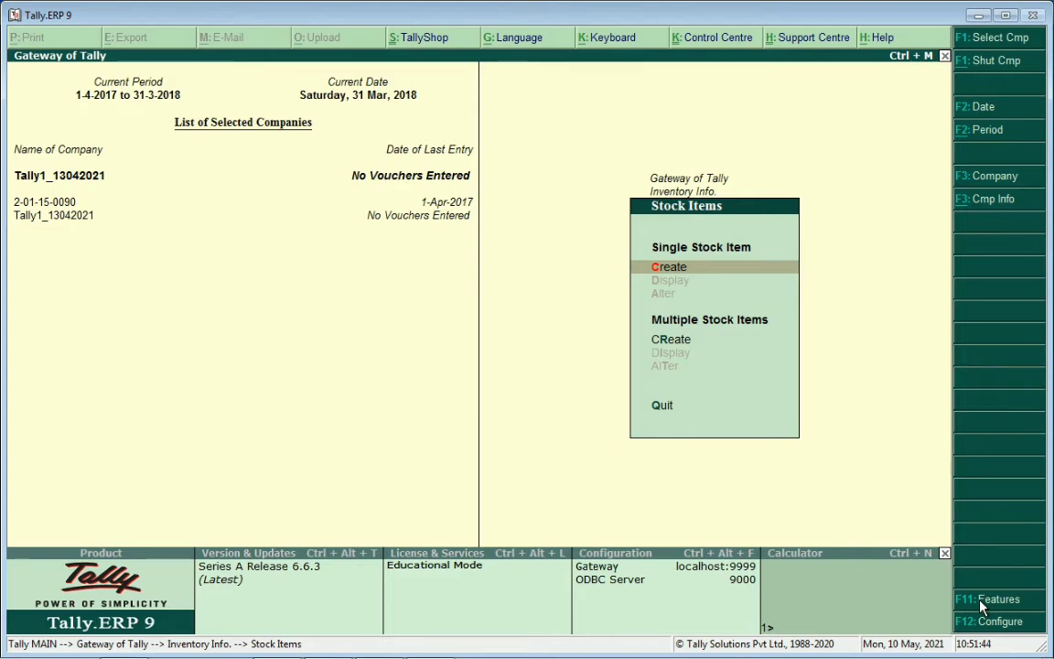
{"action": "key", "text": "Return"}
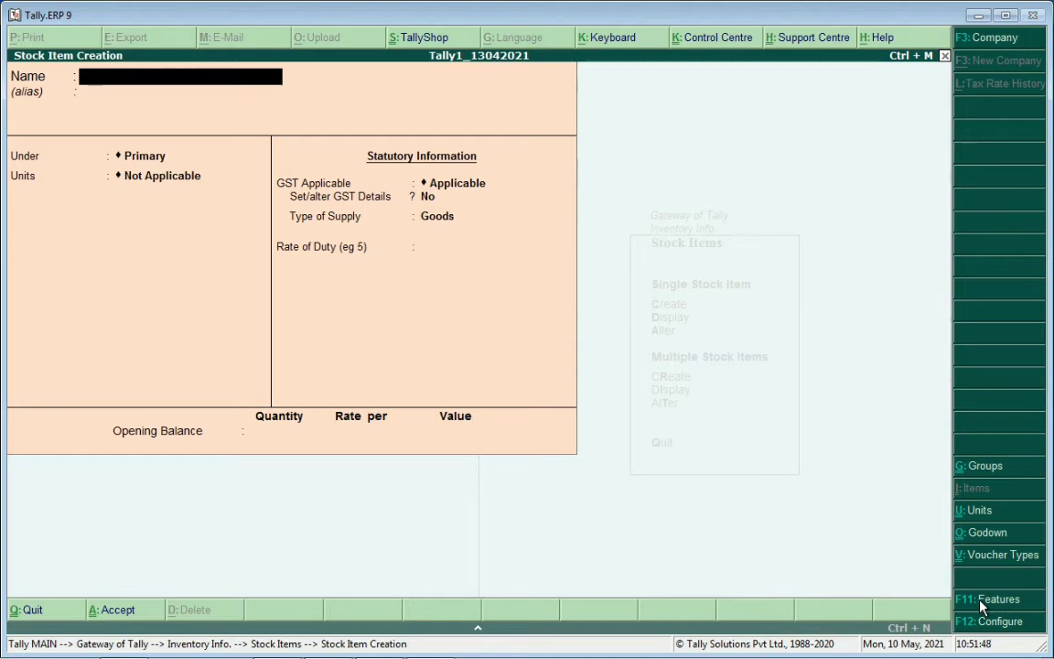
{"action": "type", "text": "Pen"}
{"action": "key", "text": "Return"}
{"action": "key", "text": "Return"}
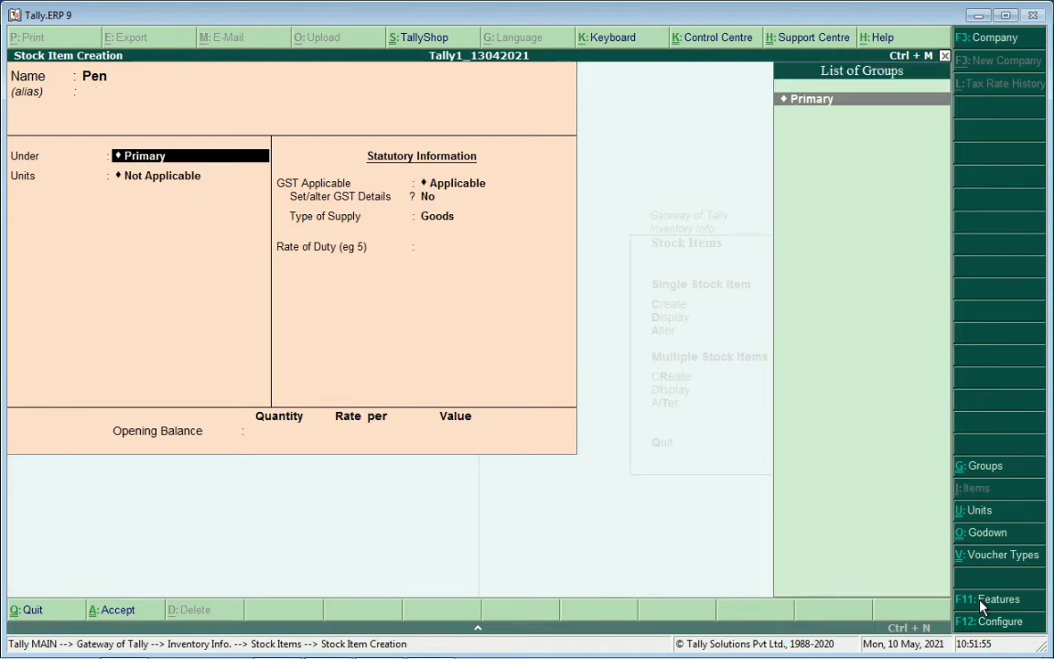
{"action": "key", "text": "Return"}
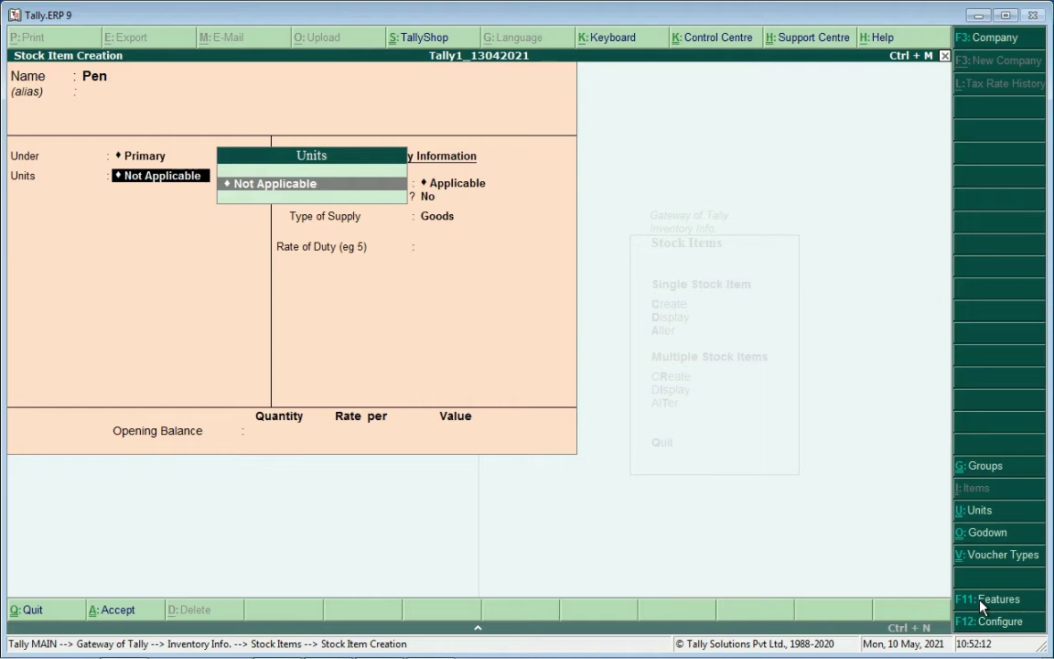
Step: Start a new simple unit for the Pen item with symbol pcs and formal name Pieces
{"action": "key", "text": "alt+c"}
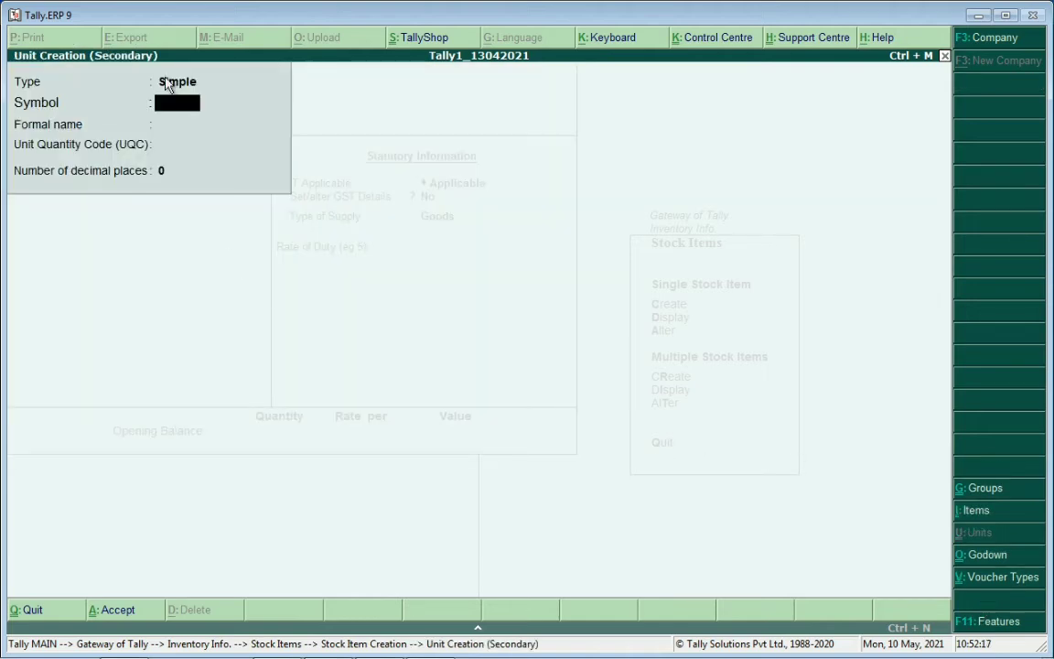
{"action": "type", "text": "pcs"}
{"action": "key", "text": "Return"}
{"action": "type", "text": "Pi"}
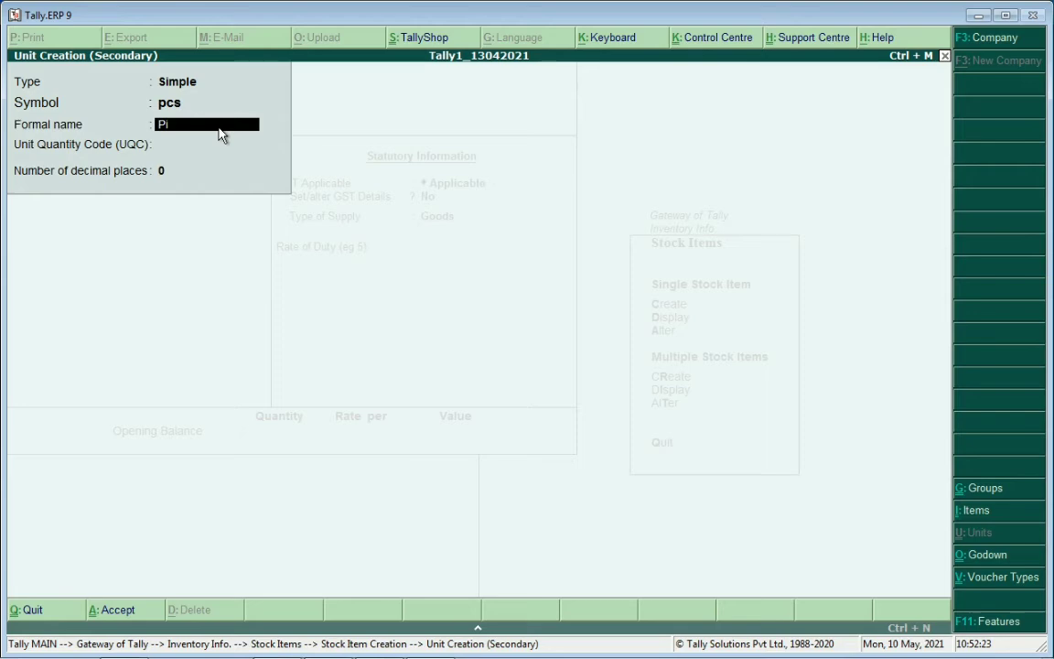
{"action": "type", "text": "eces"}
{"action": "key", "text": "Return"}
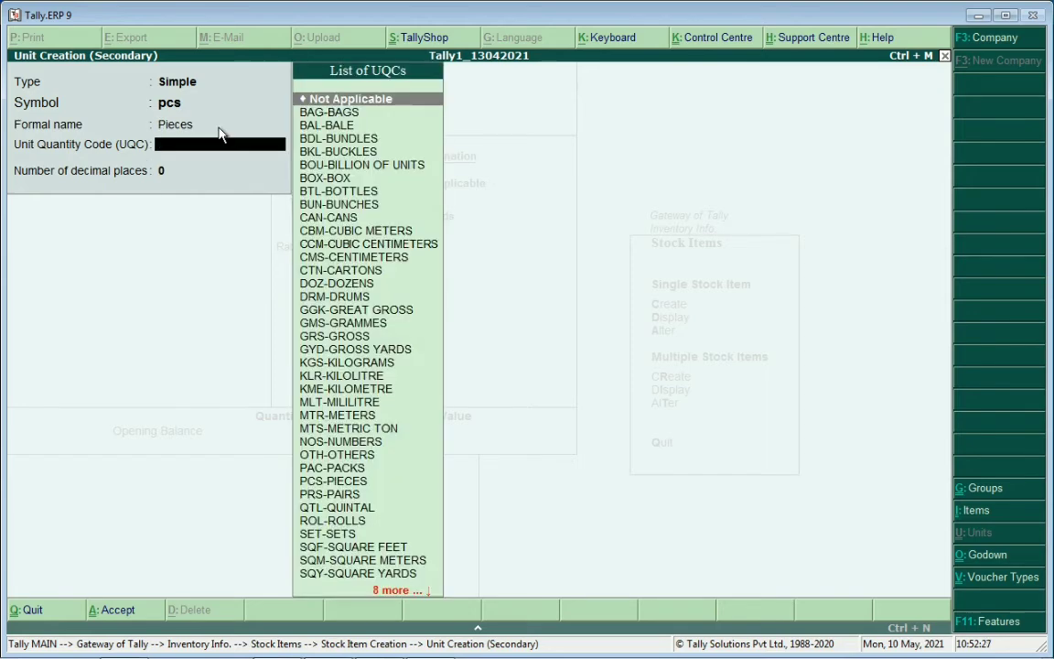
Step: Set the new unit's Unit Quantity Code (UQC) to PCS-PIECES
{"action": "key", "text": "Down"}
{"action": "key", "text": "Down"}
{"action": "key", "text": "Down"}
{"action": "key", "text": "Down"}
{"action": "key", "text": "Down"}
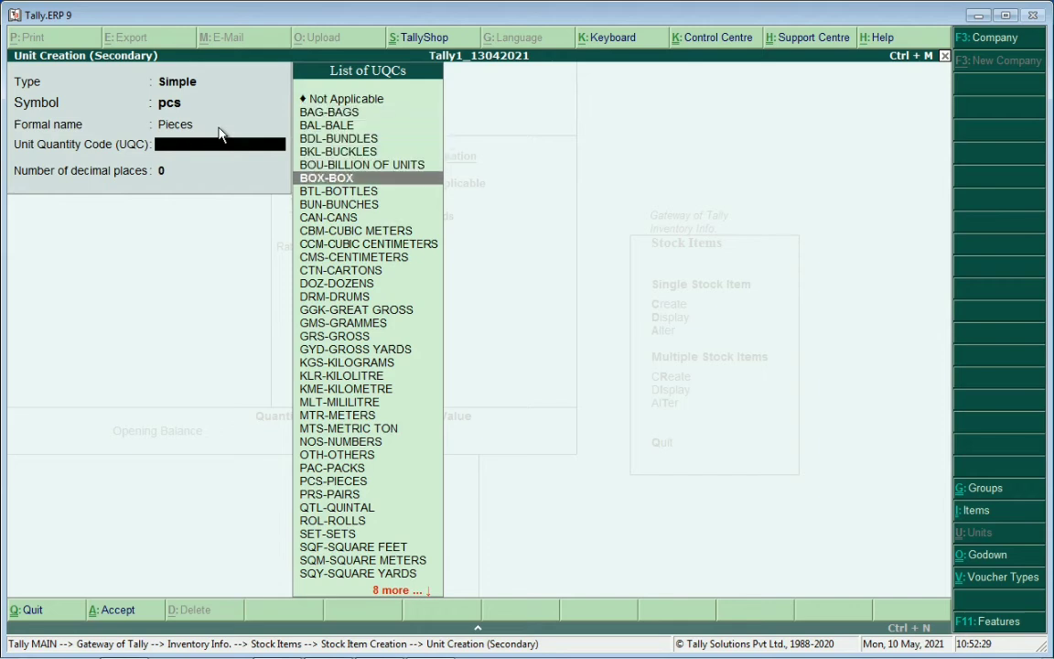
{"action": "key", "text": "Down"}
{"action": "key", "text": "Down"}
{"action": "key", "text": "Down"}
{"action": "key", "text": "Down"}
{"action": "key", "text": "Down"}
{"action": "key", "text": "Down"}
{"action": "key", "text": "Down"}
{"action": "key", "text": "Down"}
{"action": "key", "text": "Down"}
{"action": "key", "text": "Down"}
{"action": "key", "text": "Down"}
{"action": "key", "text": "Down"}
{"action": "key", "text": "Down"}
{"action": "key", "text": "Down"}
{"action": "key", "text": "Down"}
{"action": "key", "text": "Down"}
{"action": "key", "text": "Down"}
{"action": "key", "text": "Down"}
{"action": "key", "text": "Down"}
{"action": "key", "text": "Down"}
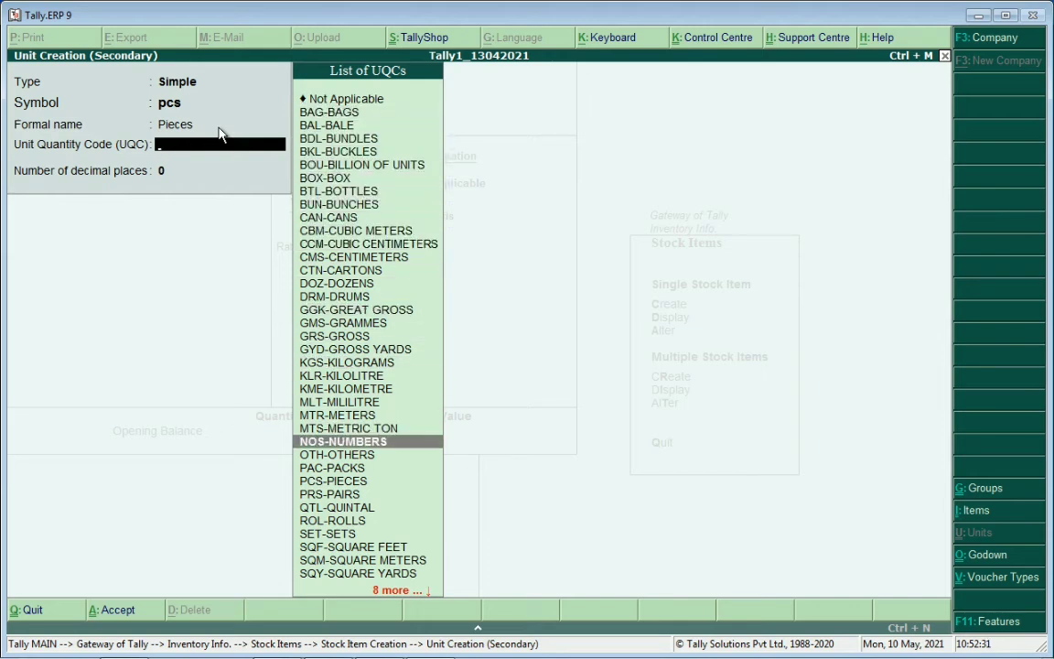
{"action": "key", "text": "Down"}
{"action": "key", "text": "Down"}
{"action": "key", "text": "Down"}
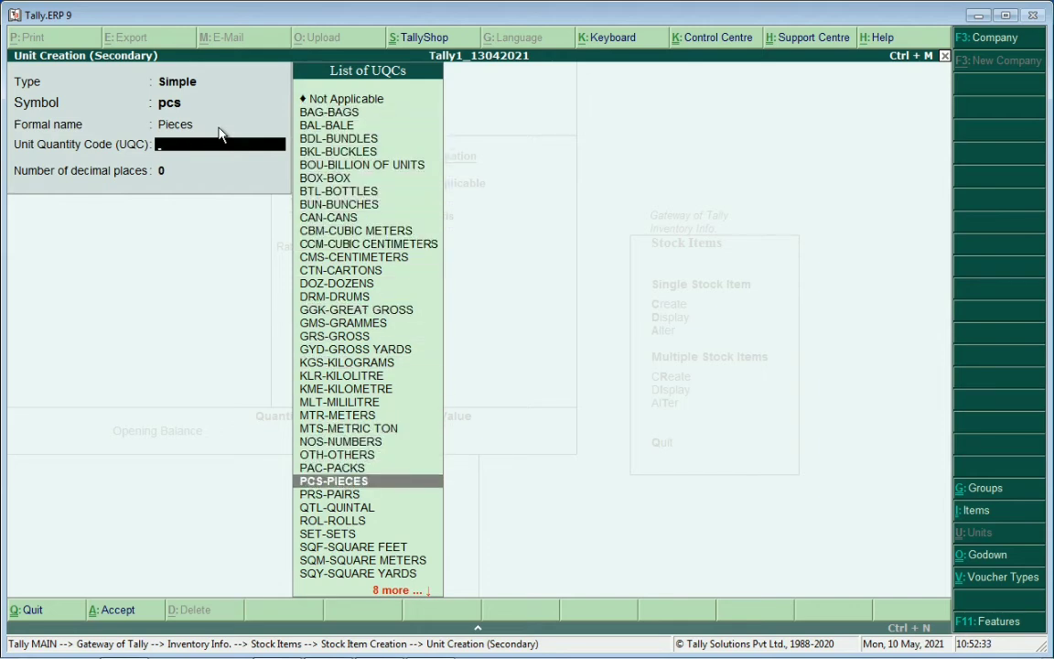
{"action": "key", "text": "Return"}
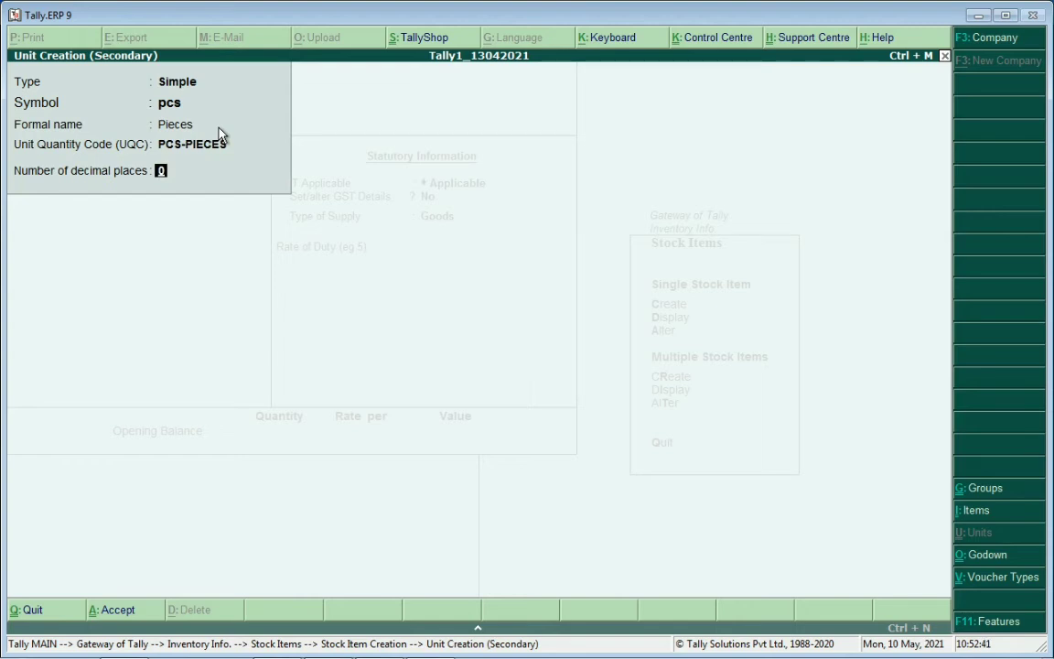
Step: Keep 0 decimal places for the pcs unit and save it
{"action": "key", "text": "Return"}
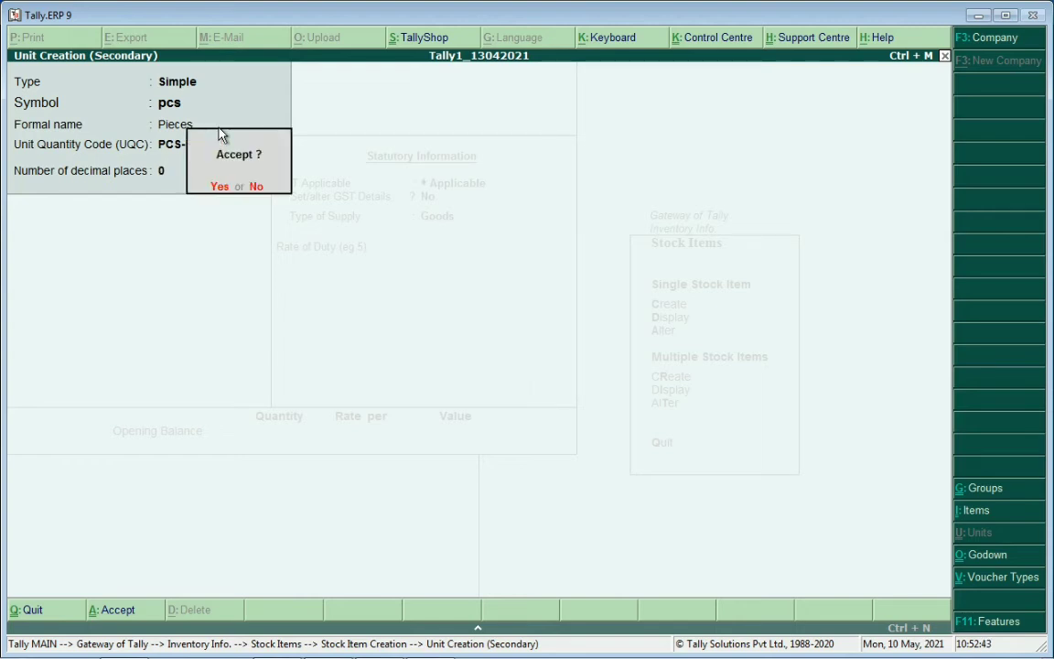
{"action": "key", "text": "Return"}
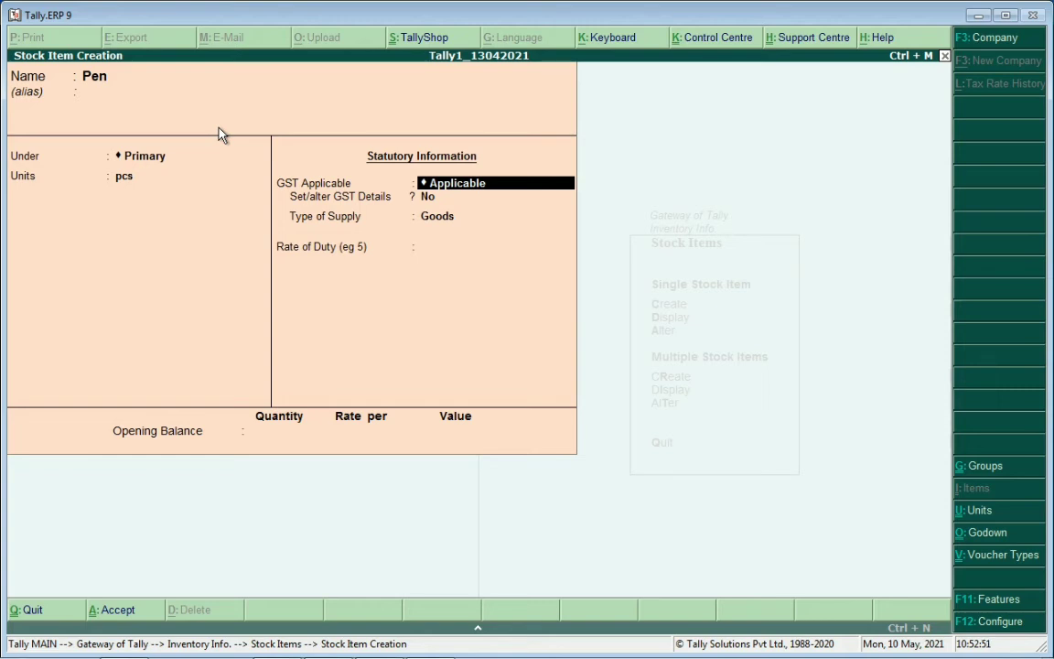
Step: Keep GST Applicable for Pen, enable Set/alter GST Details, and choose On Value as calculation type and Taxable as taxability
{"action": "key", "text": "Return"}
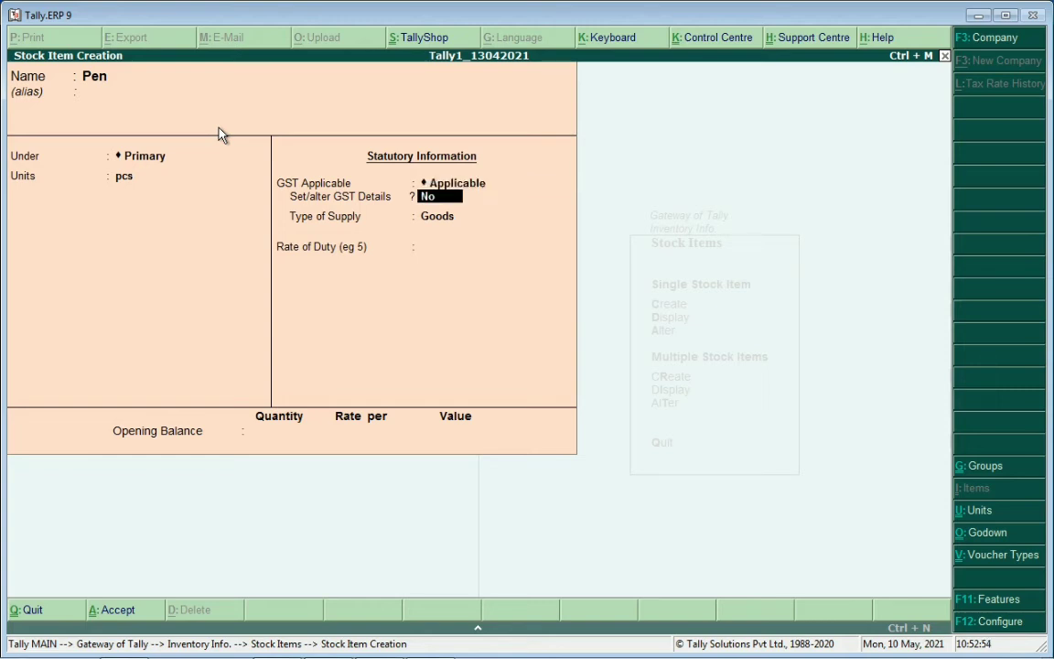
{"action": "type", "text": "yes"}
{"action": "key", "text": "Return"}
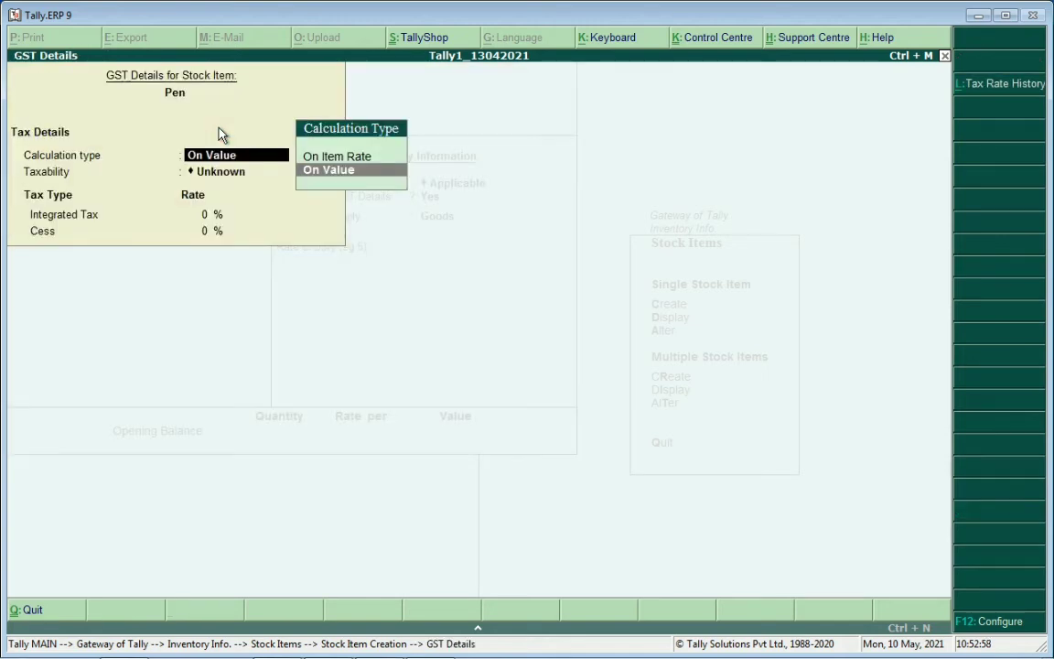
{"action": "key", "text": "Return"}
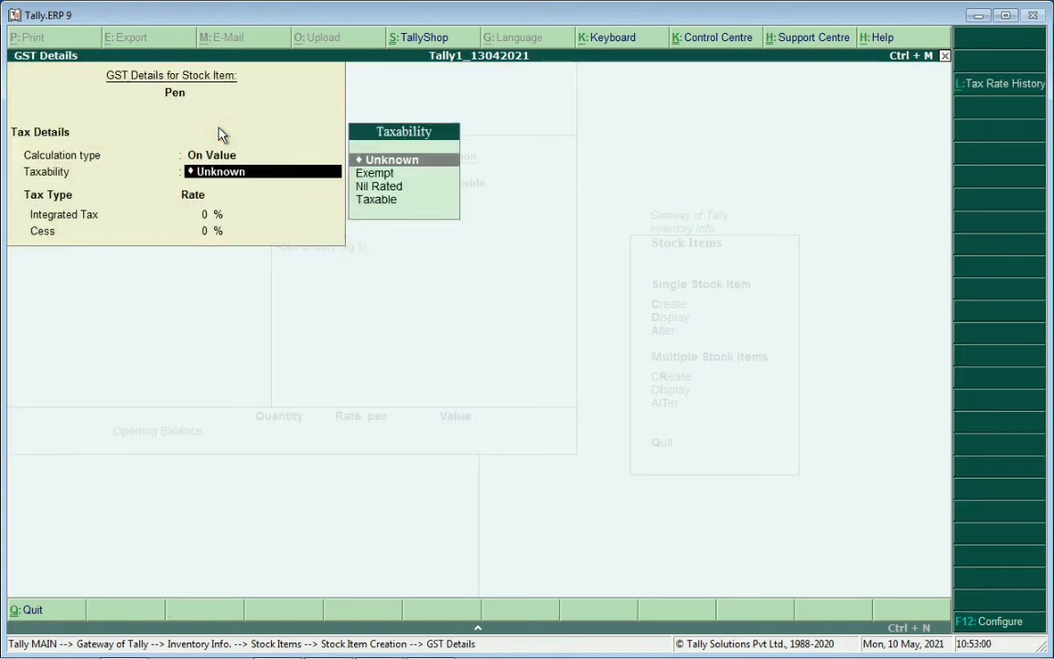
{"action": "key", "text": "Down"}
{"action": "key", "text": "Down"}
{"action": "key", "text": "Down"}
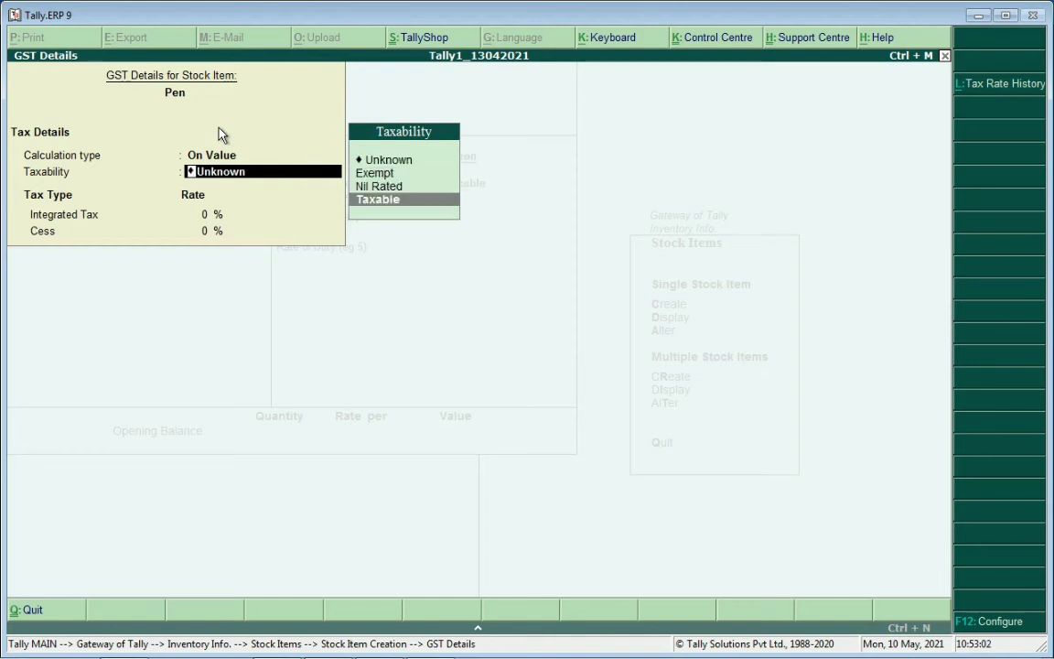
{"action": "key", "text": "Return"}
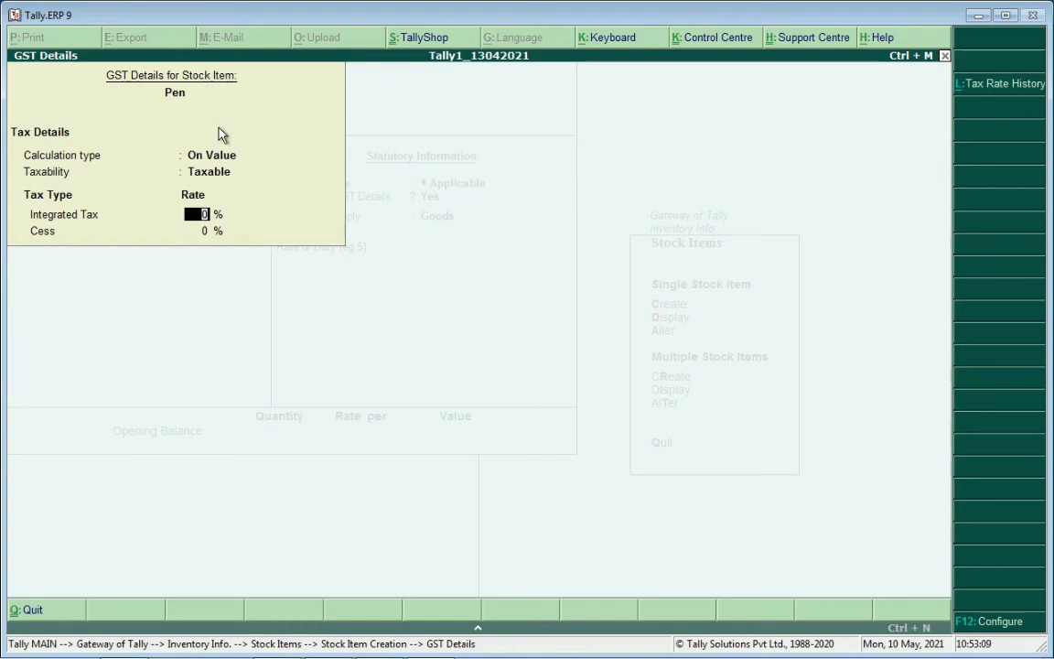
Step: Configure the GST details to allow HSN/SAC details, leaving all the other configuration options at No
{"action": "left_click", "coordinate": [977, 622]}
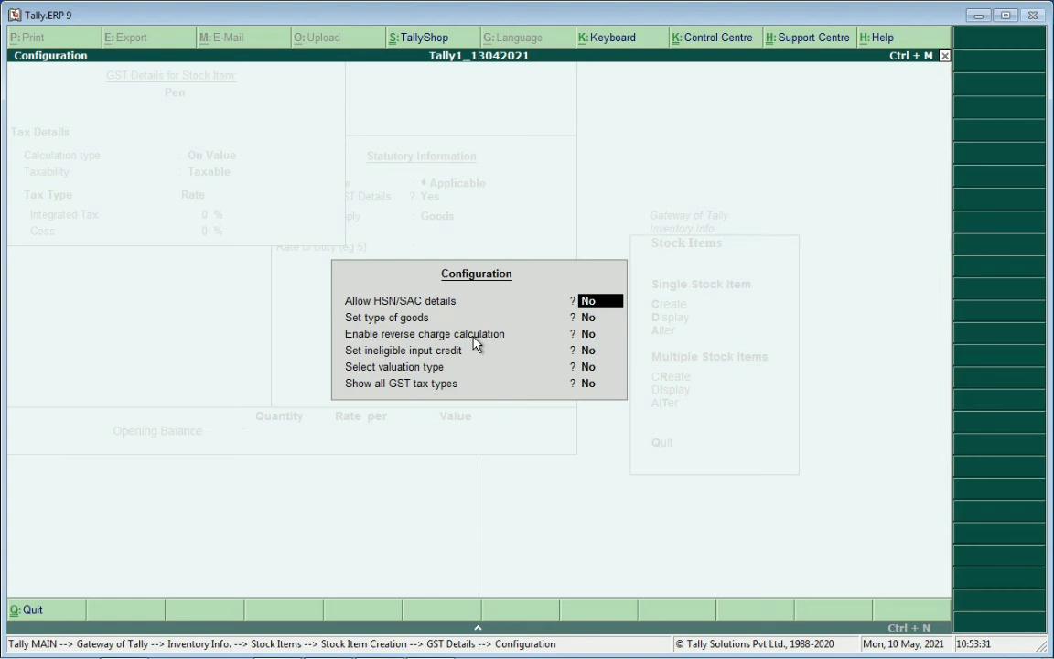
{"action": "type", "text": "yes"}
{"action": "key", "text": "Return"}
{"action": "key", "text": "Return"}
{"action": "key", "text": "Return"}
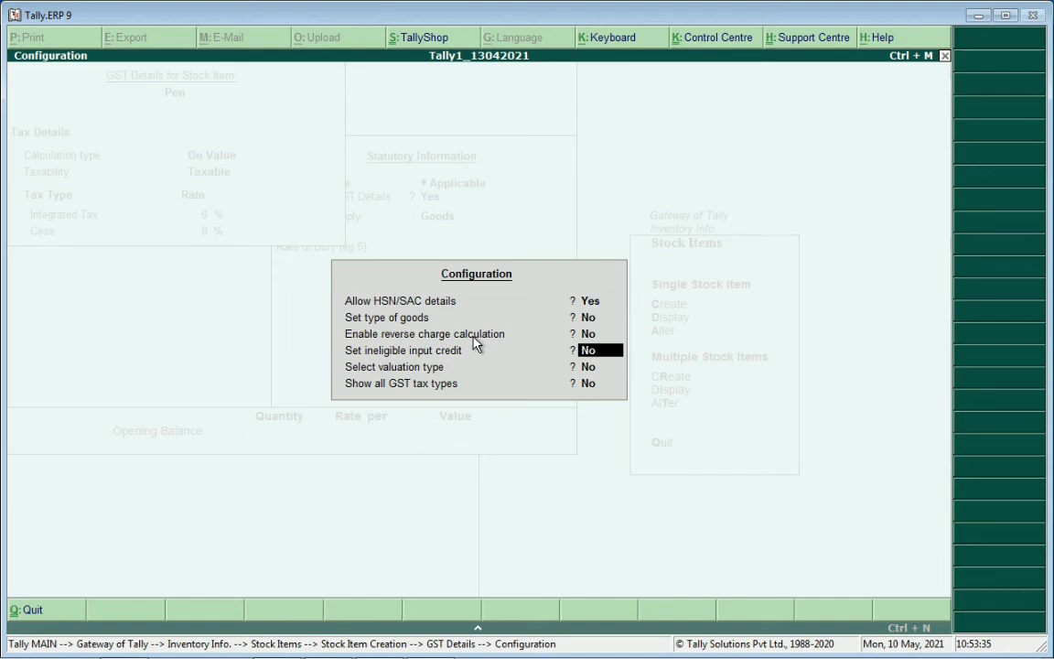
{"action": "key", "text": "Return"}
{"action": "key", "text": "Return"}
{"action": "key", "text": "Return"}
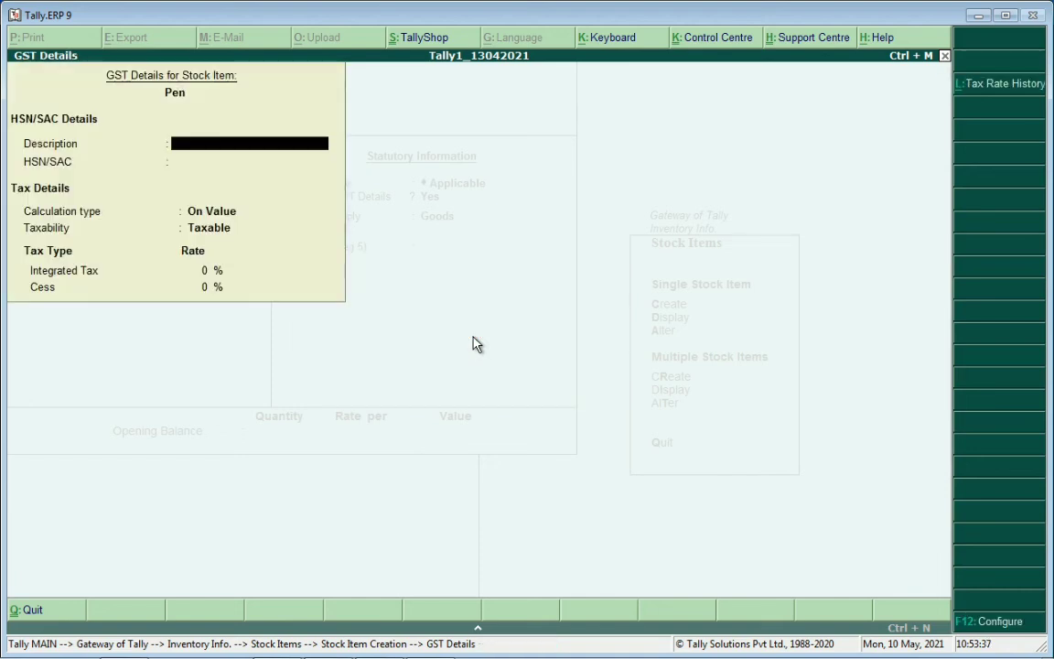
Step: Enter Stationery as the HSN/SAC description and 9301 as the HSN/SAC code for Pen
{"action": "type", "text": "Statiner"}
{"action": "key", "text": "BackSpace"}
{"action": "key", "text": "BackSpace"}
{"action": "key", "text": "BackSpace"}
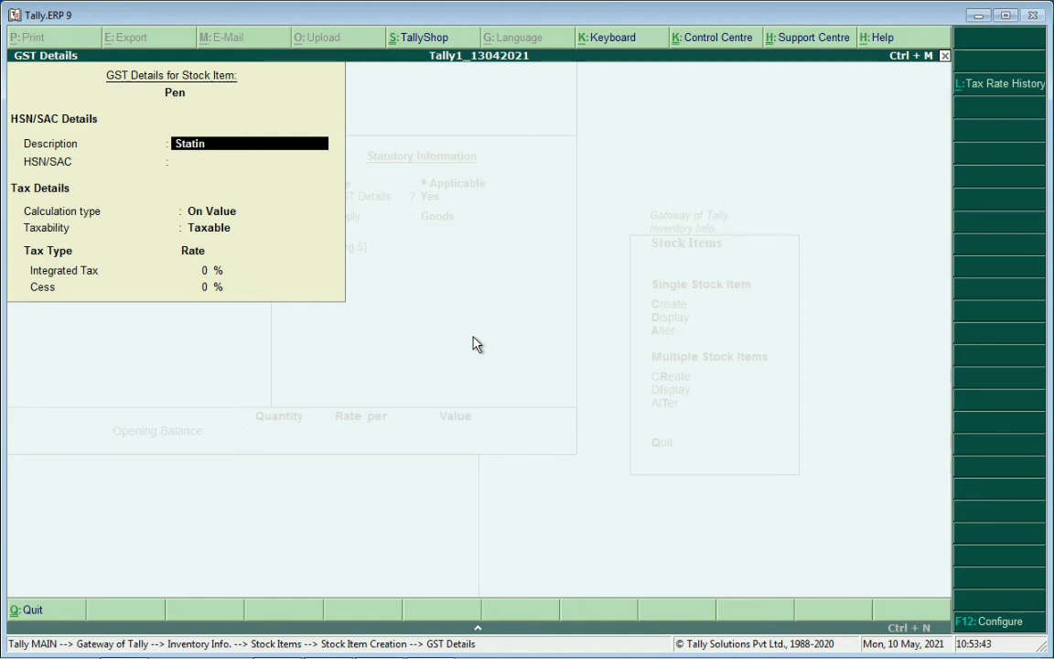
{"action": "type", "text": "onery"}
{"action": "key", "text": "Return"}
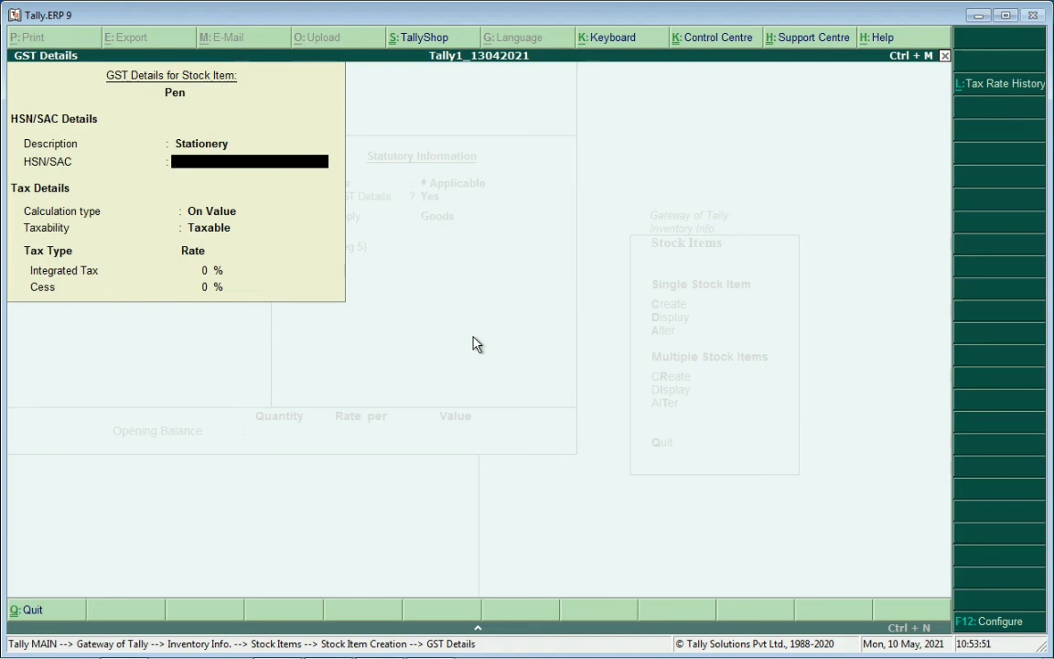
{"action": "type", "text": "9301"}
{"action": "key", "text": "Return"}
Step: Set Pen's Integrated Tax to 12% with 0% Cess, keeping the type of supply as Goods and entering no rate of duty
{"action": "key", "text": "Return"}
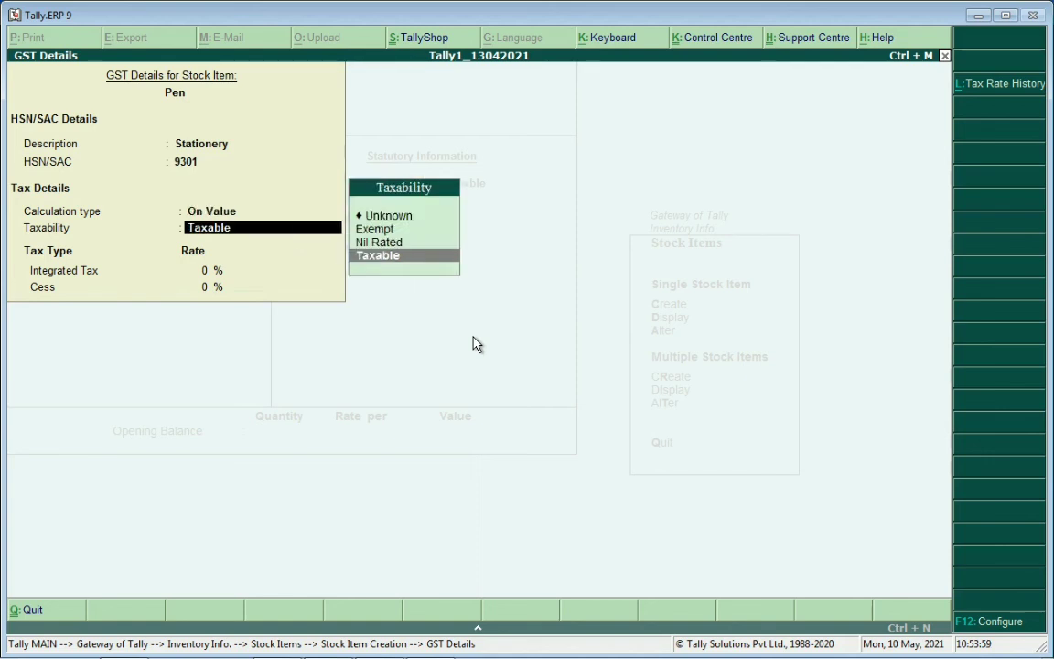
{"action": "key", "text": "Return"}
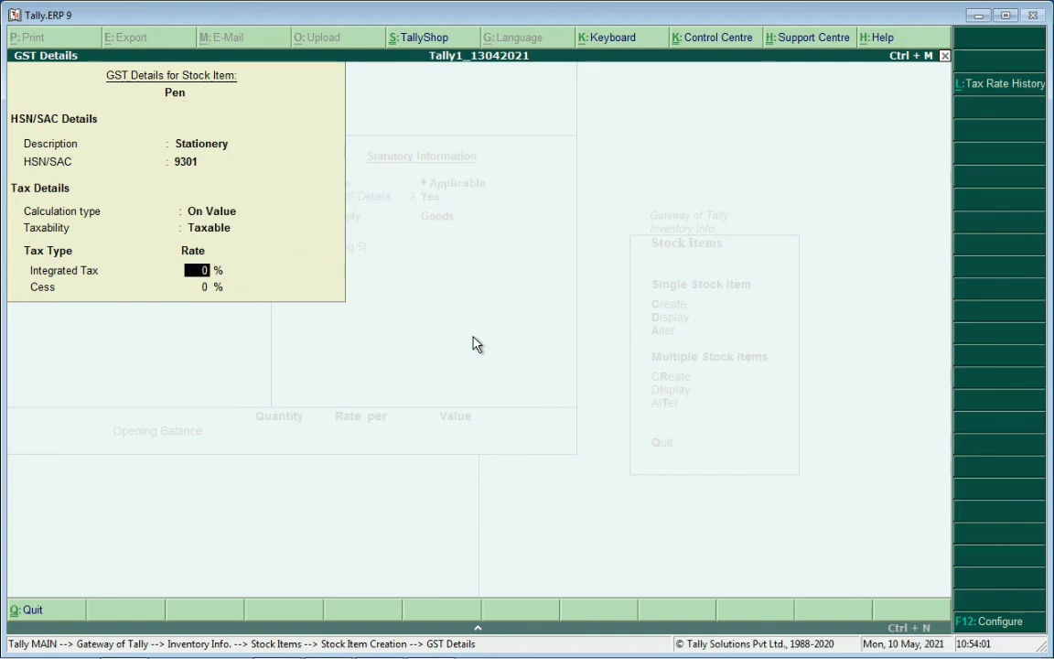
{"action": "type", "text": "12"}
{"action": "key", "text": "Return"}
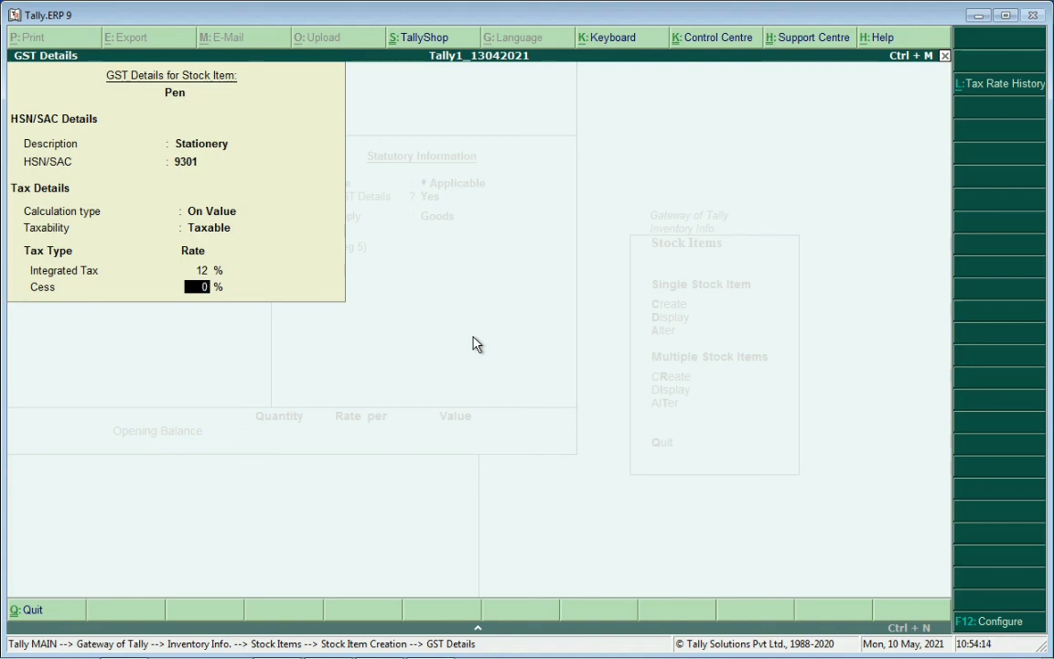
{"action": "key", "text": "Return"}
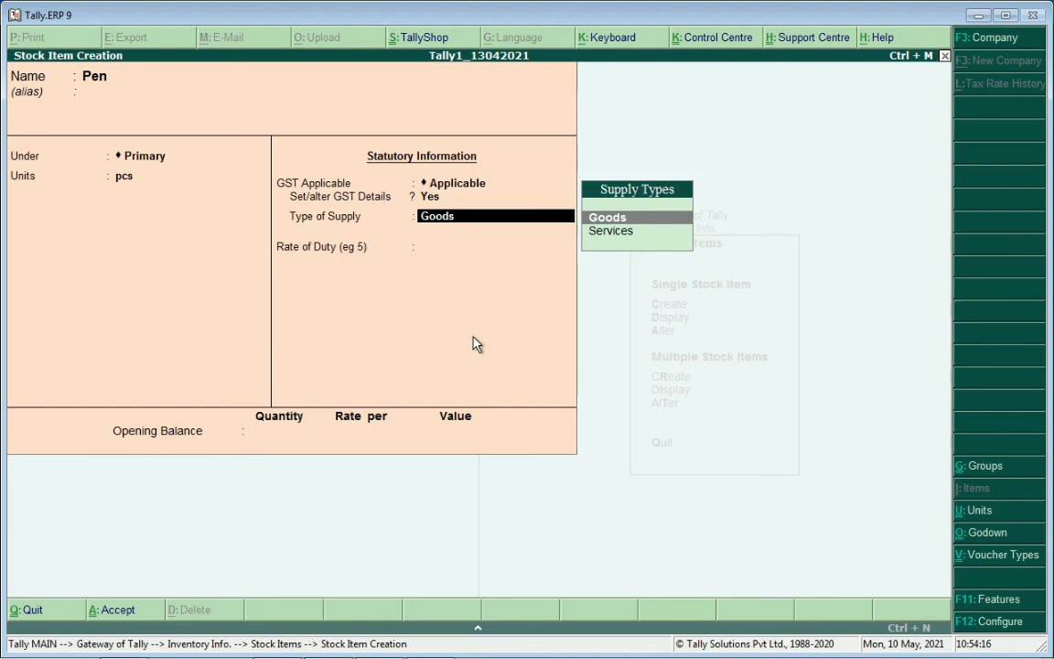
{"action": "key", "text": "Return"}
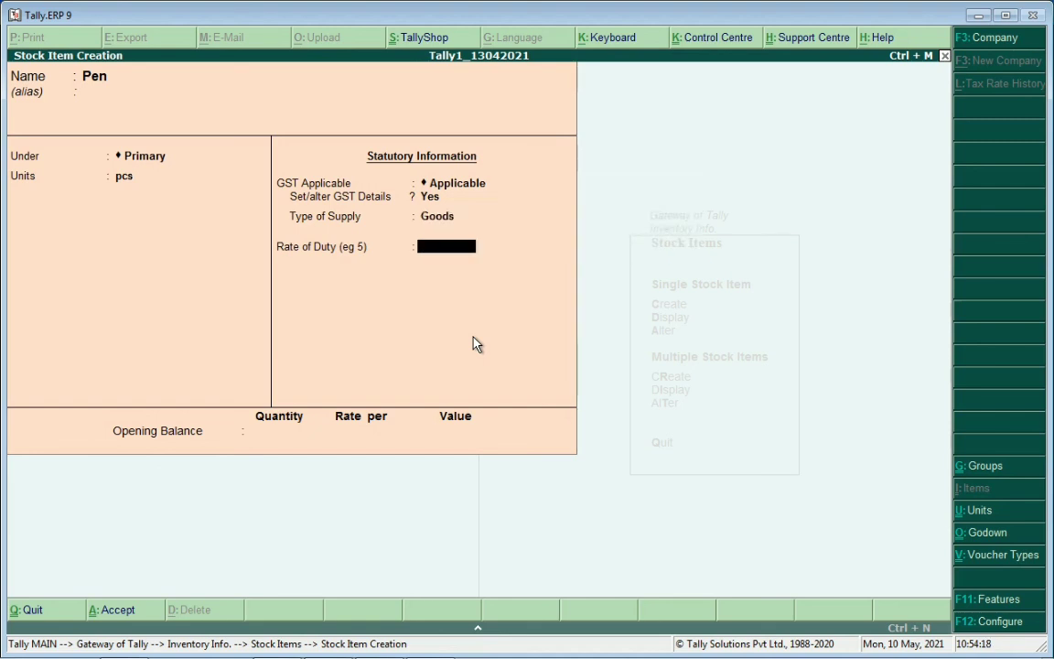
{"action": "key", "text": "Return"}
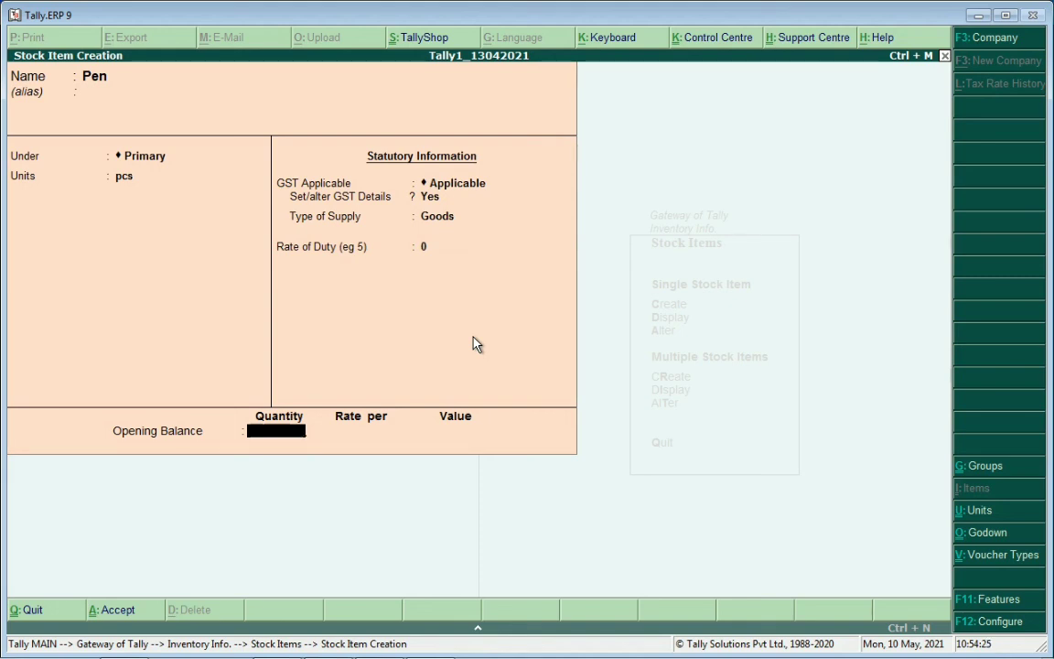
Step: Give Pen an opening balance of 100 pcs in Main Location at a rate of 10 per pcs, and save the stock item
{"action": "type", "text": "100"}
{"action": "key", "text": "Return"}
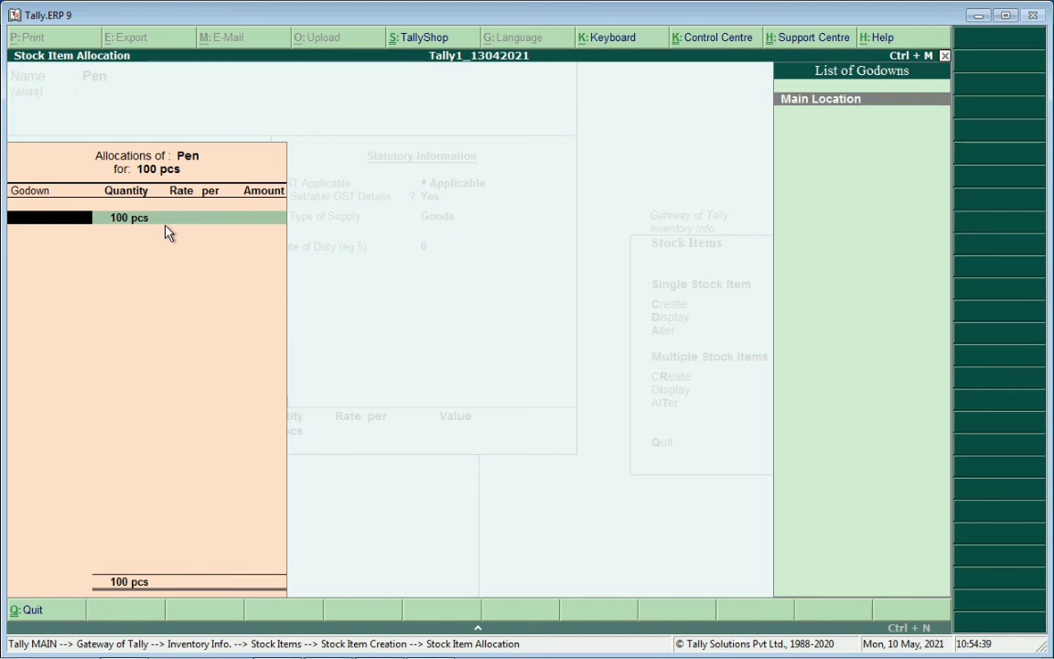
{"action": "key", "text": "Return"}
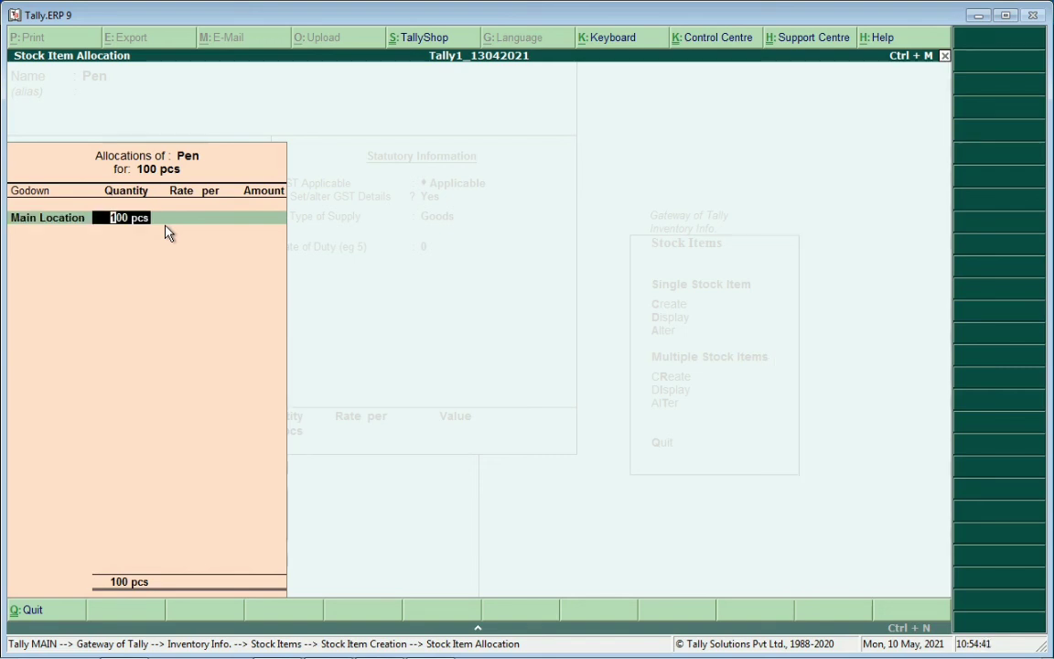
{"action": "key", "text": "Return"}
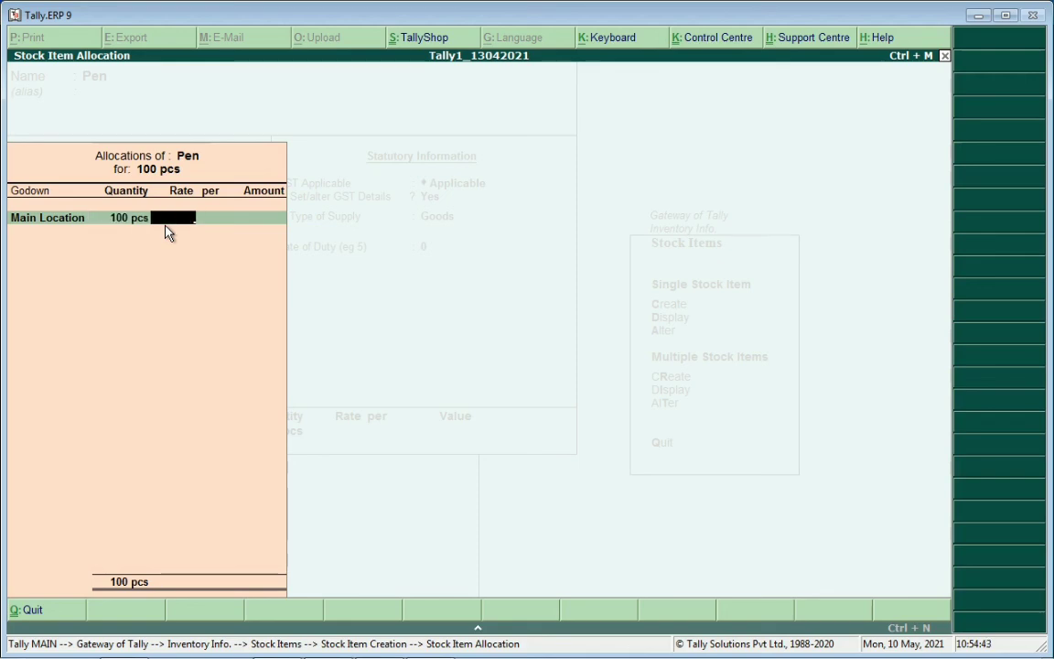
{"action": "type", "text": "10"}
{"action": "key", "text": "Return"}
{"action": "key", "text": "Return"}
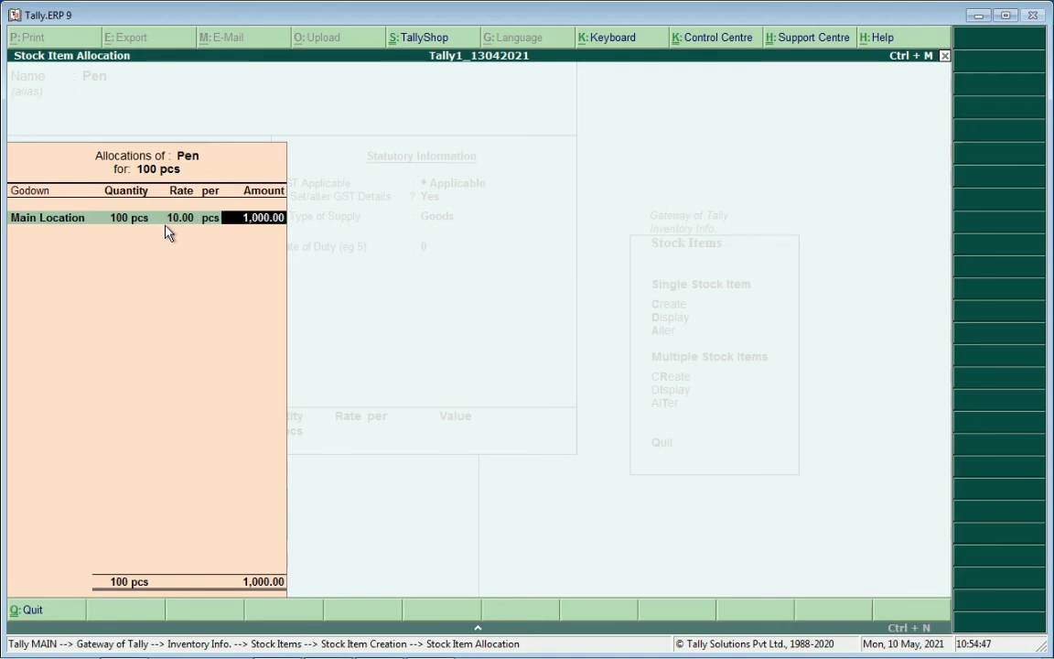
{"action": "key", "text": "Return"}
{"action": "key", "text": "Return"}
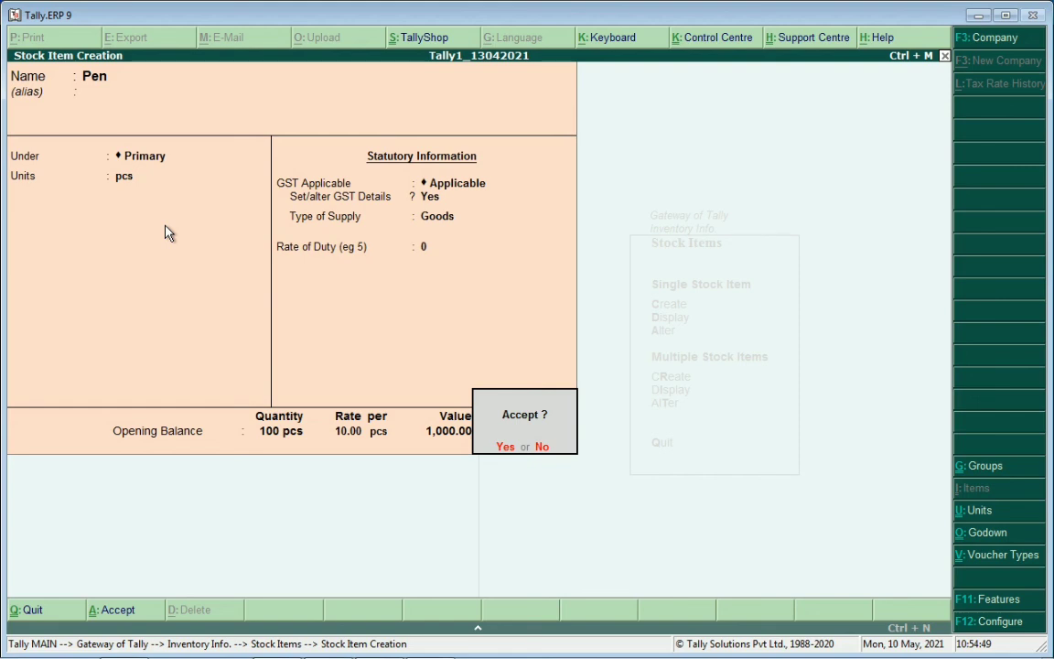
{"action": "key", "text": "Return"}
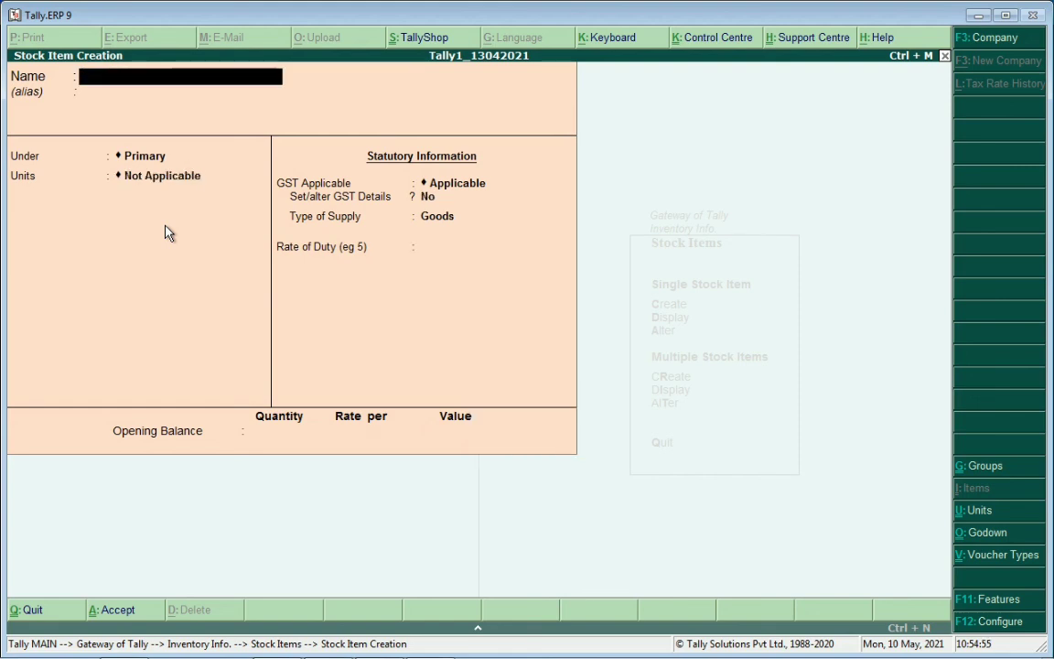